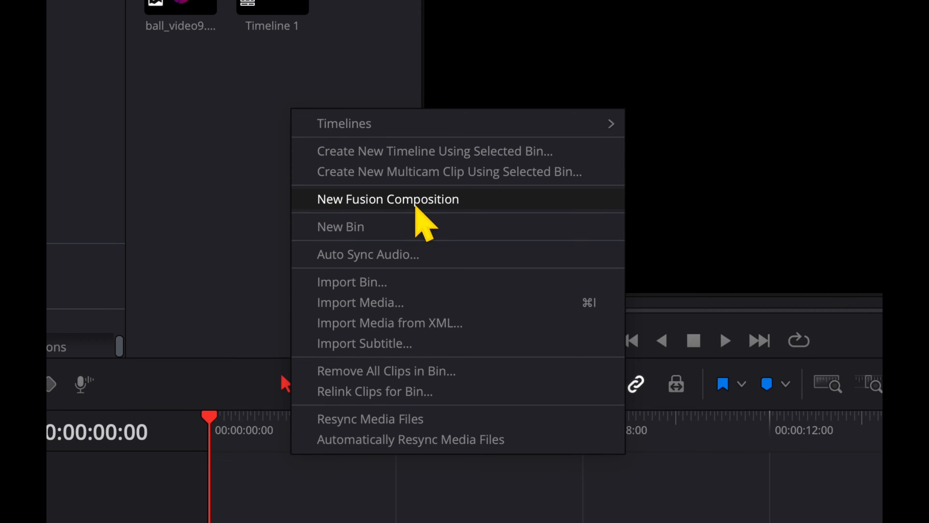
- Create a 5-second, 24 fps clip named Fusion Composition 1 and place it at the start of video track V1
{"action": "left_click", "coordinate": [421, 204]}
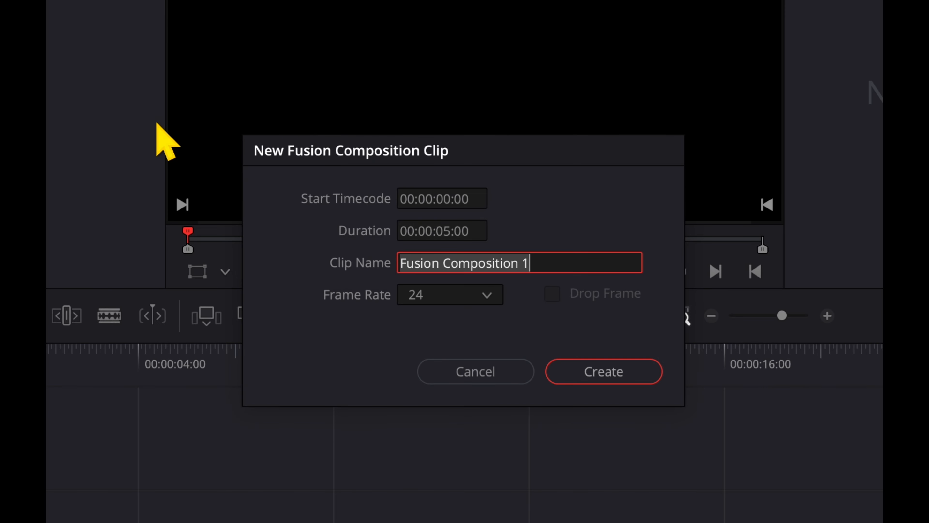
{"action": "left_click", "coordinate": [584, 375]}
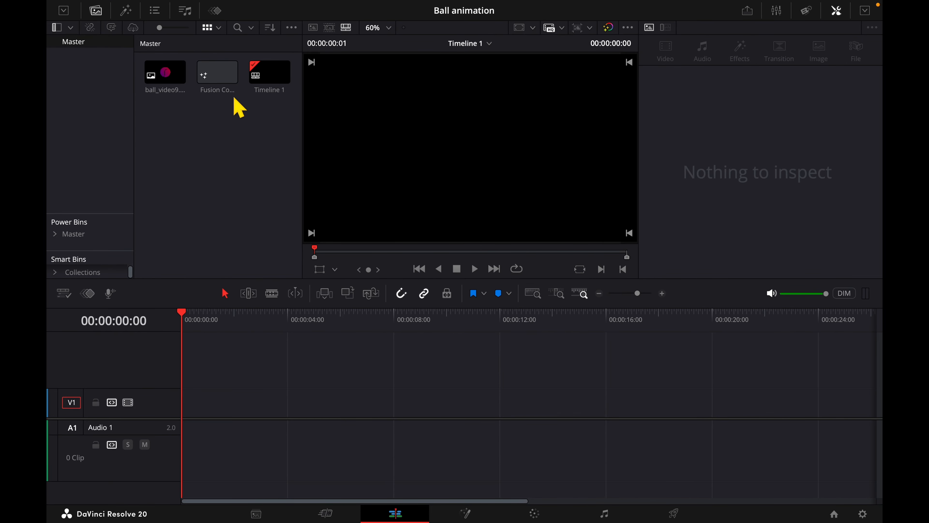
{"action": "left_click_drag", "start_coordinate": [218, 77], "coordinate": [222, 439]}
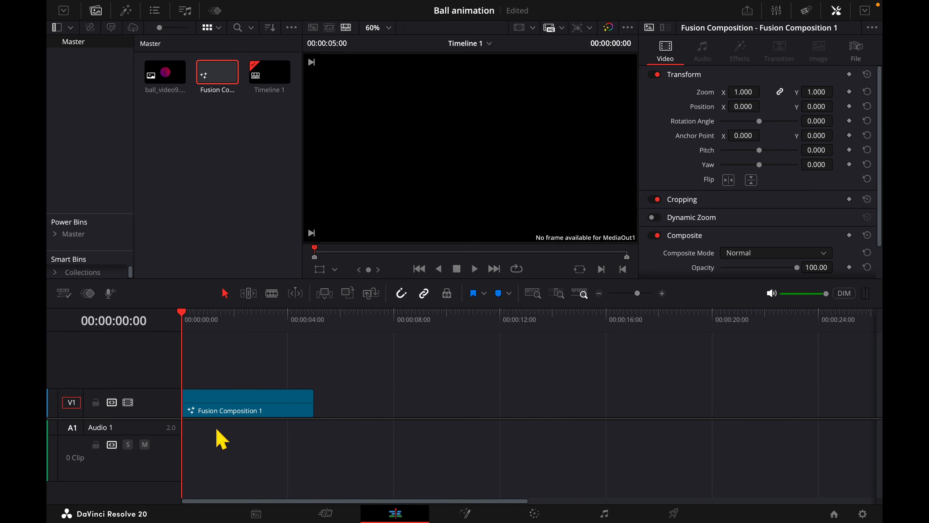
- Open the composition in Fusion, add a Background node feeding MediaOut1, and set its alpha to 0
{"action": "left_click", "coordinate": [465, 513]}
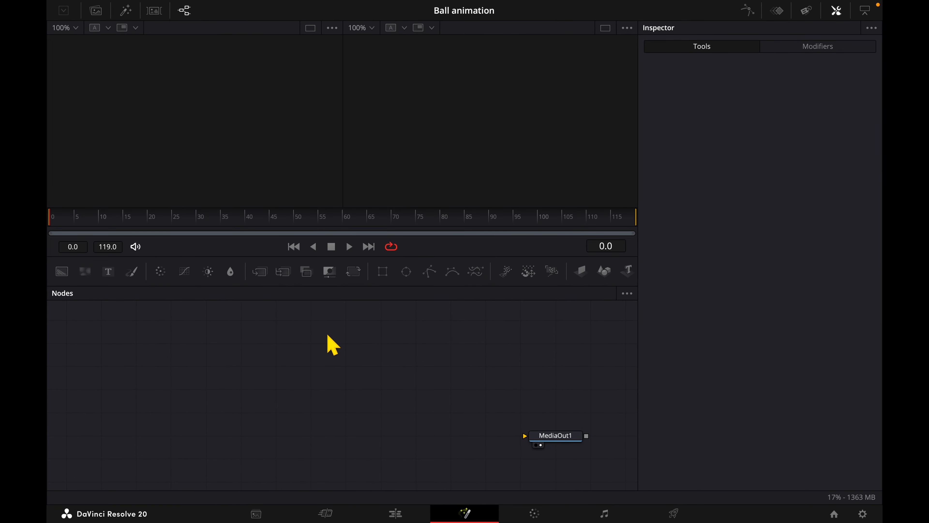
{"action": "left_click_drag", "start_coordinate": [62, 271], "coordinate": [550, 444]}
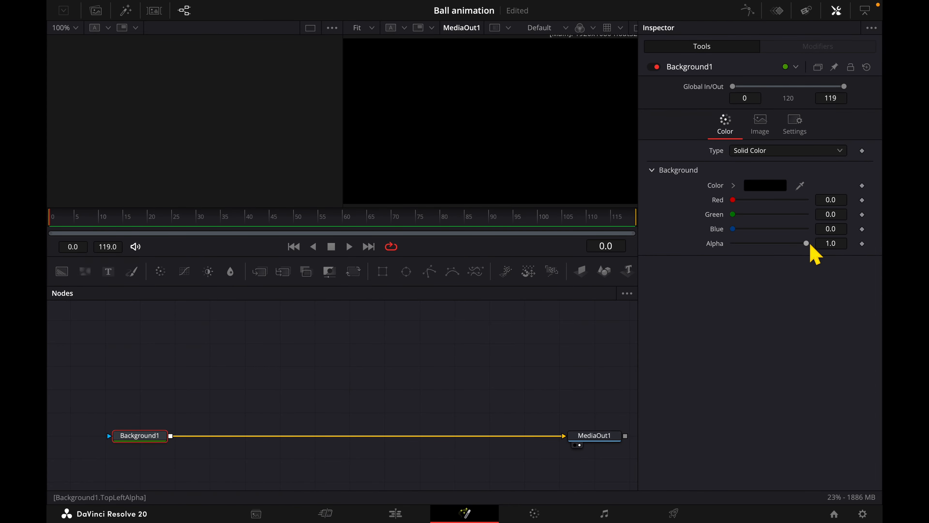
{"action": "left_click_drag", "start_coordinate": [807, 244], "coordinate": [516, 315]}
- Add ball_video9.png from the media pool to the node graph and show it in the first viewer
{"action": "left_click", "coordinate": [97, 10]}
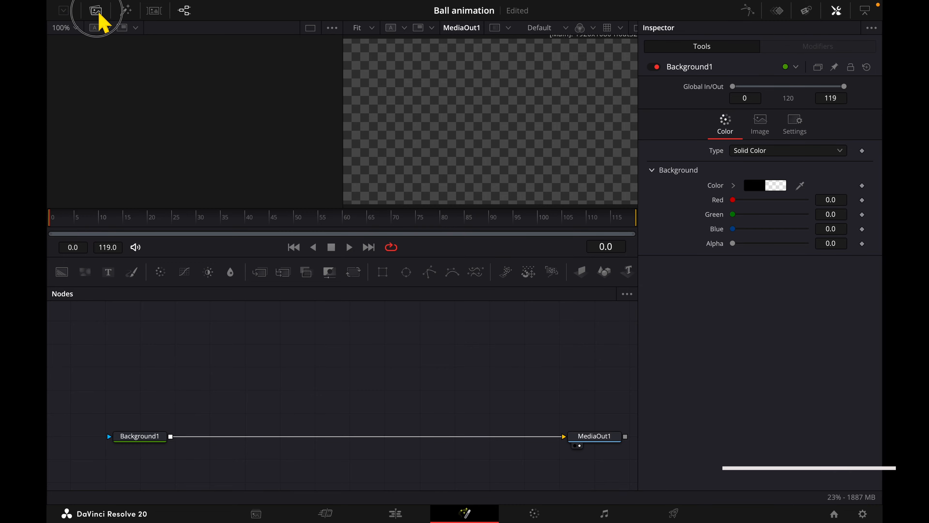
{"action": "left_click_drag", "start_coordinate": [161, 57], "coordinate": [267, 391]}
{"action": "left_click", "coordinate": [95, 11]}
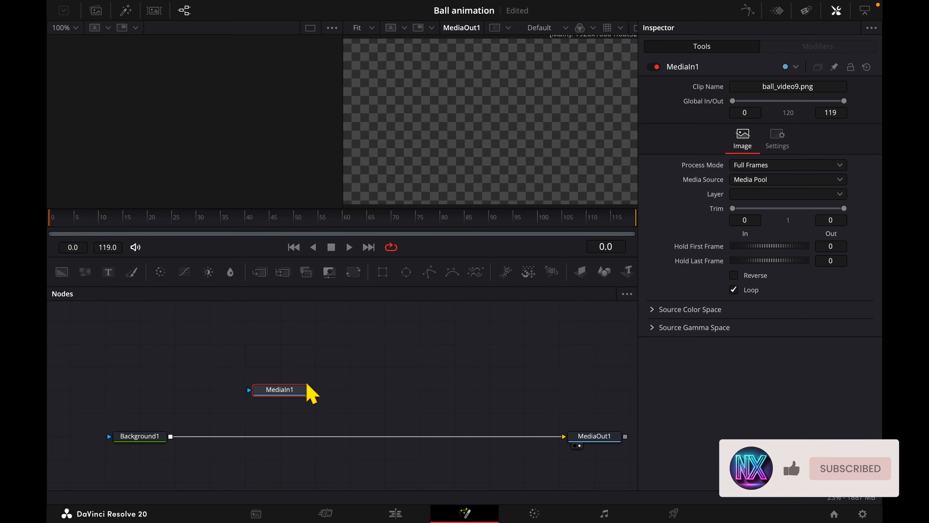
{"action": "left_click", "coordinate": [310, 376]}
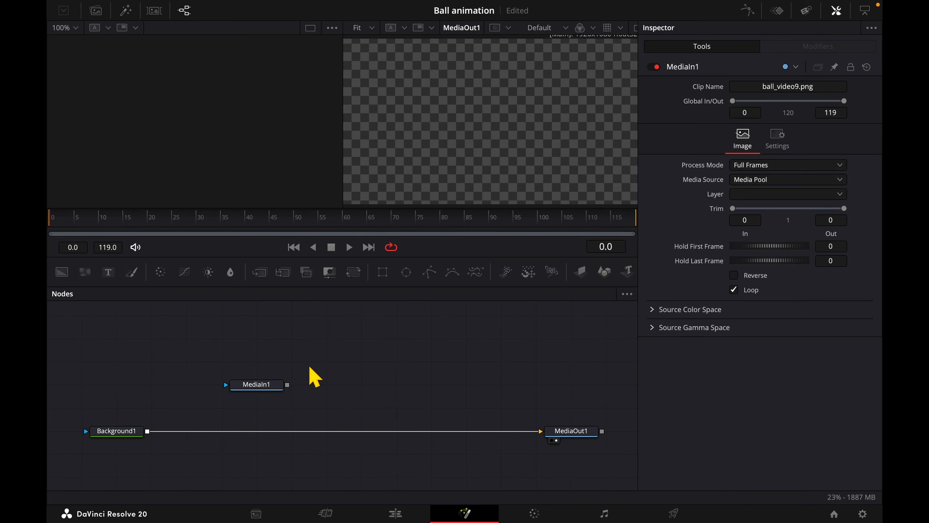
{"action": "left_click", "coordinate": [257, 389]}
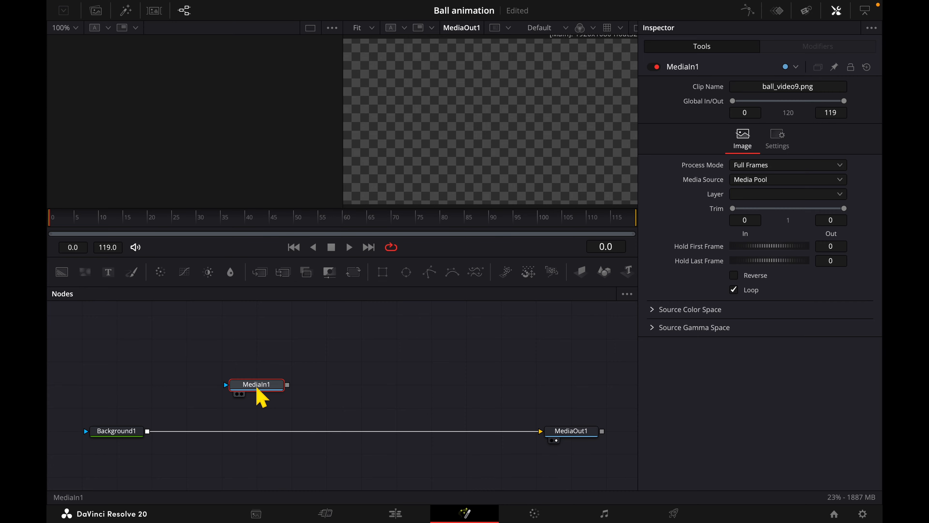
{"action": "key", "text": "1"}
{"action": "left_click", "coordinate": [348, 372]}
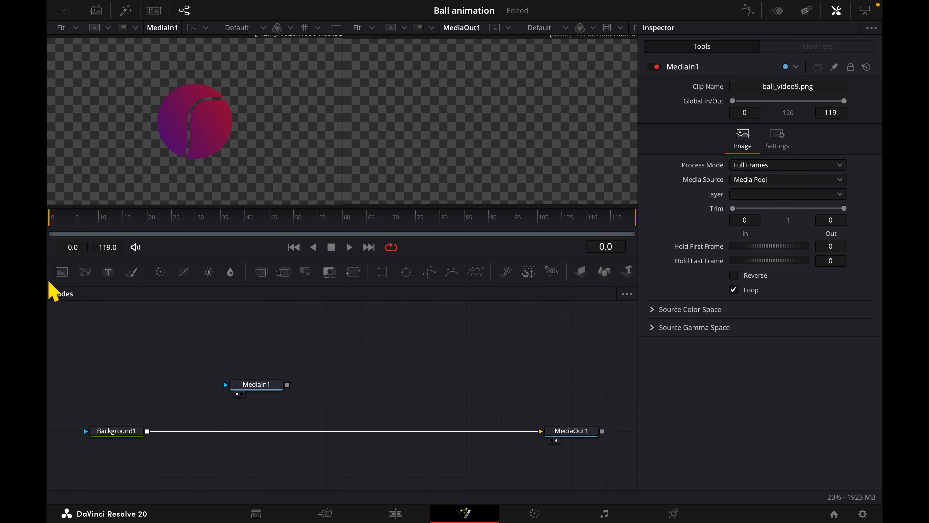
- Add two more Background nodes joined by a Merge node and show Merge1 in the second viewer
{"action": "left_click_drag", "start_coordinate": [60, 274], "coordinate": [398, 394]}
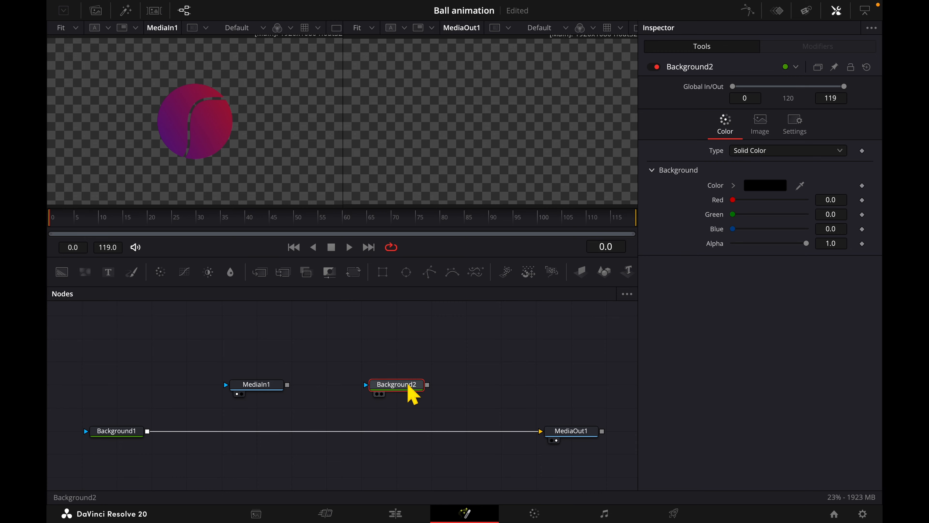
{"action": "left_click_drag", "start_coordinate": [68, 274], "coordinate": [430, 390]}
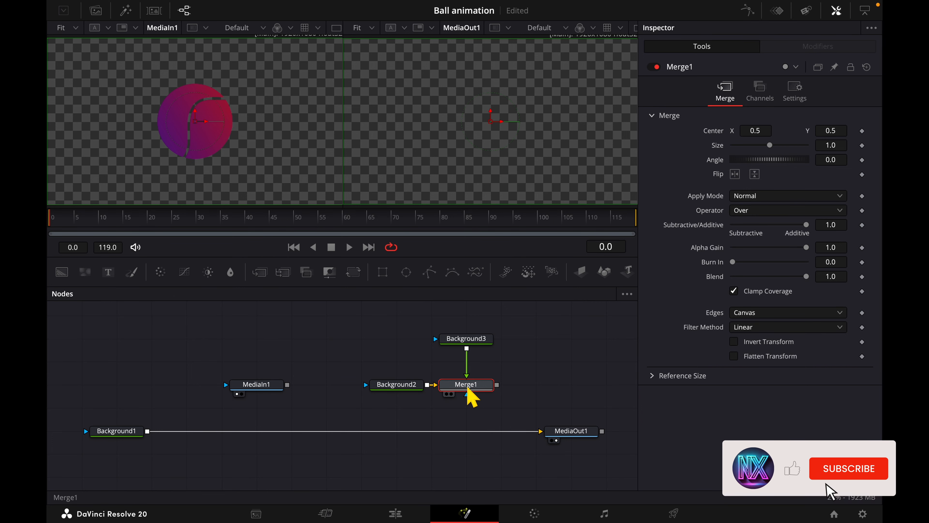
{"action": "key", "text": "2"}
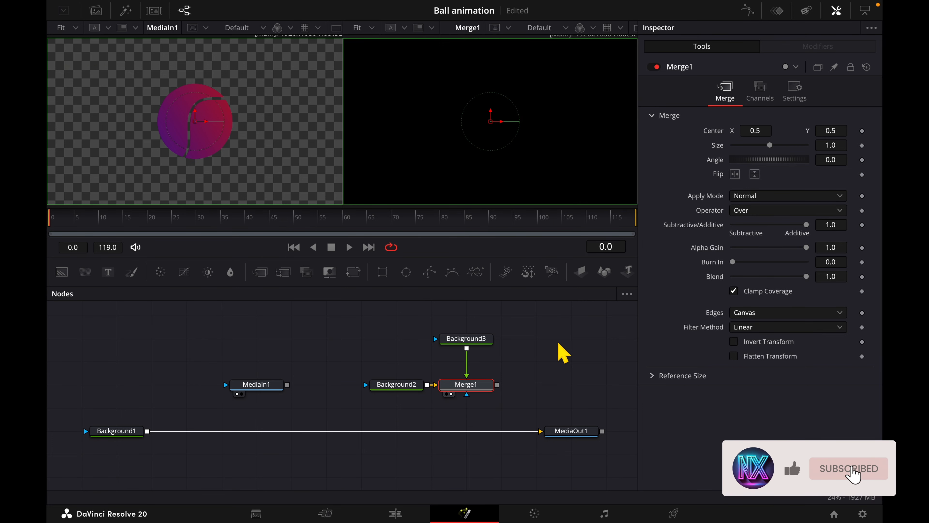
- Mask Background3 with an Ellipse and make Background2 transparent by setting its alpha to 0
{"action": "left_click", "coordinate": [471, 344]}
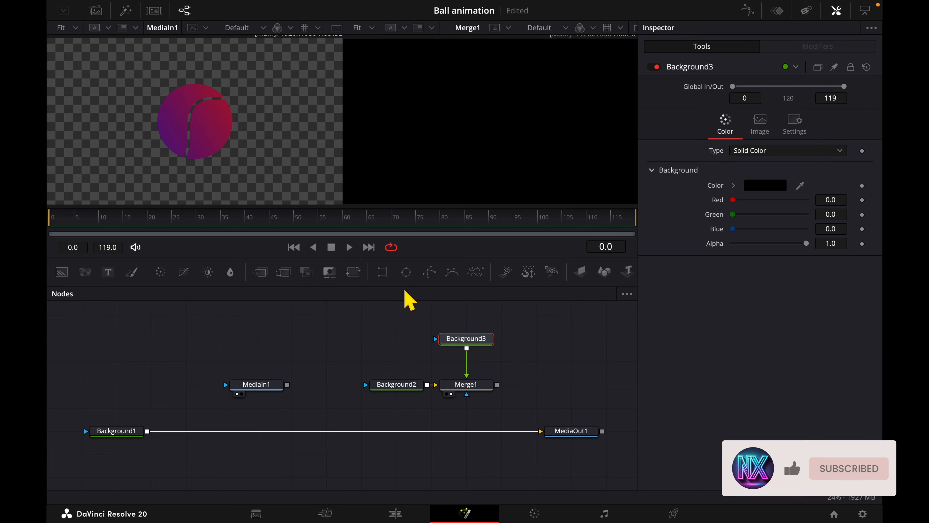
{"action": "left_click", "coordinate": [411, 277]}
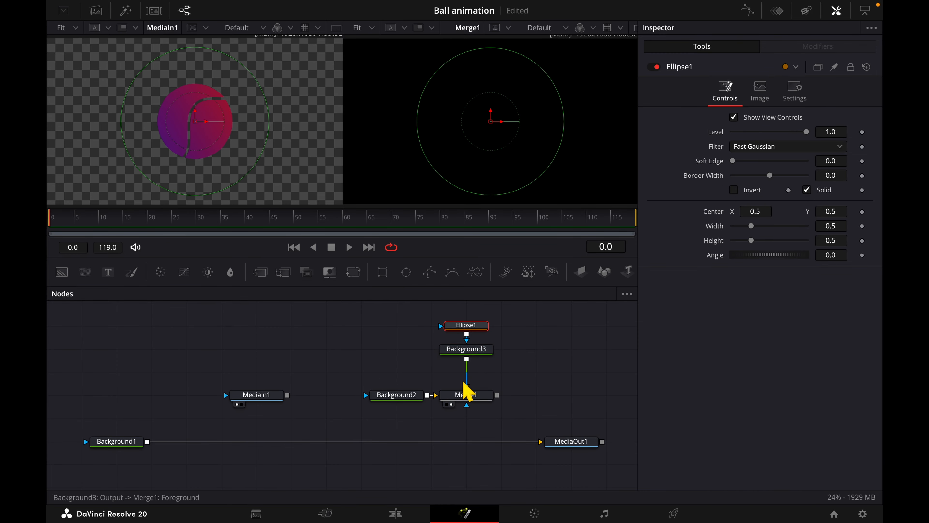
{"action": "left_click", "coordinate": [404, 399]}
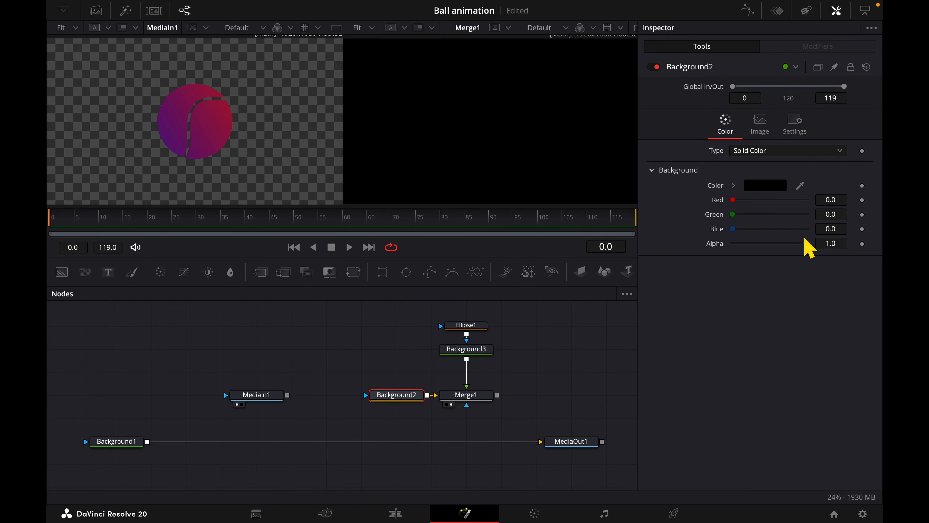
{"action": "left_click_drag", "start_coordinate": [807, 243], "coordinate": [486, 282]}
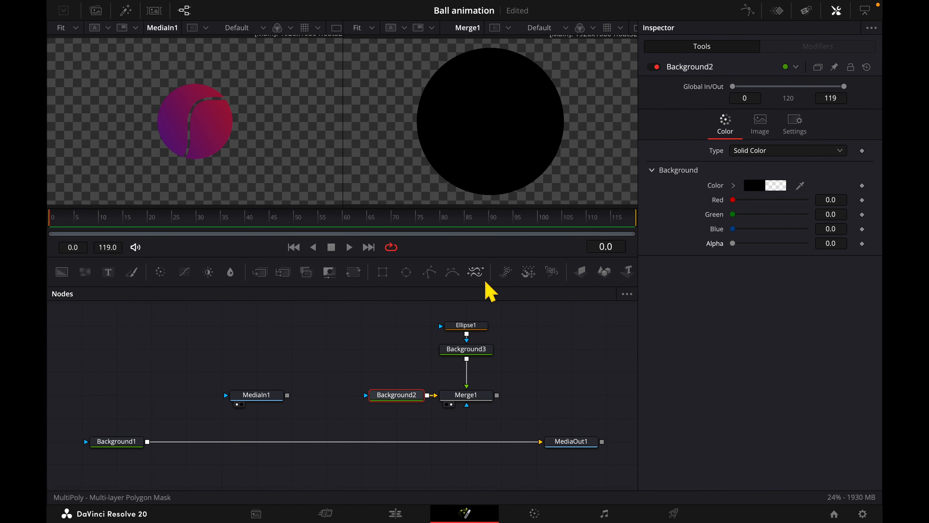
- Shrink the ellipse mask to about 0.314 in width and height, and move its node farther above Background3
{"action": "left_click", "coordinate": [468, 326]}
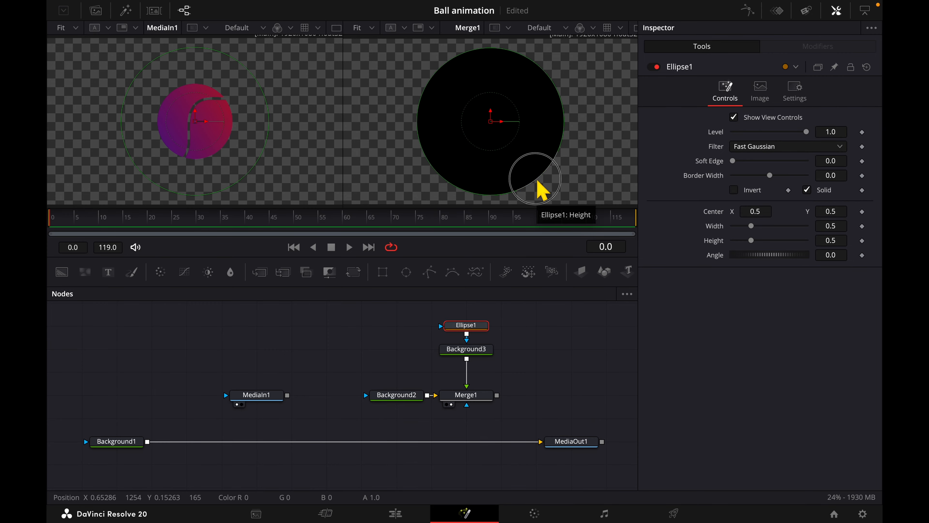
{"action": "left_click_drag", "start_coordinate": [540, 186], "coordinate": [523, 166]}
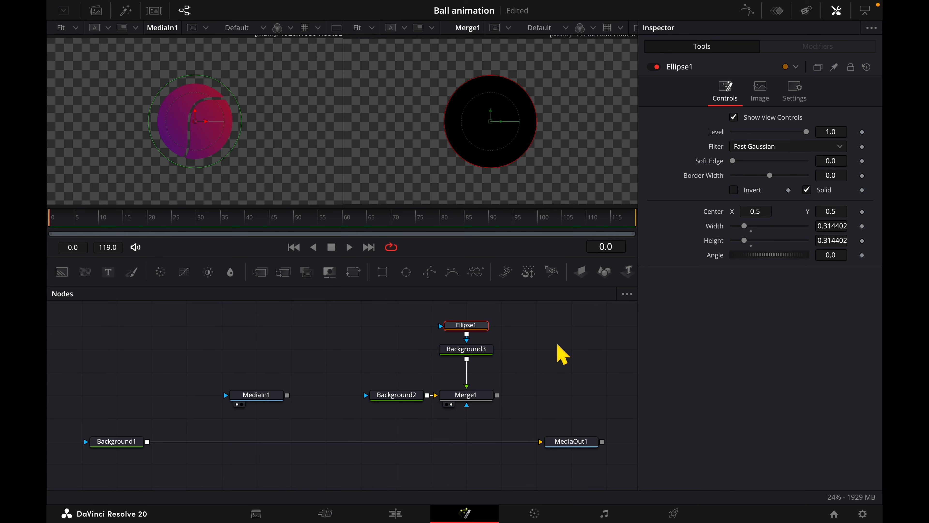
{"action": "mouse_move", "coordinate": [472, 325]}
{"action": "left_mouse_down"}
{"action": "mouse_move", "coordinate": [475, 312]}
{"action": "mouse_move", "coordinate": [479, 319]}
{"action": "left_mouse_up"}
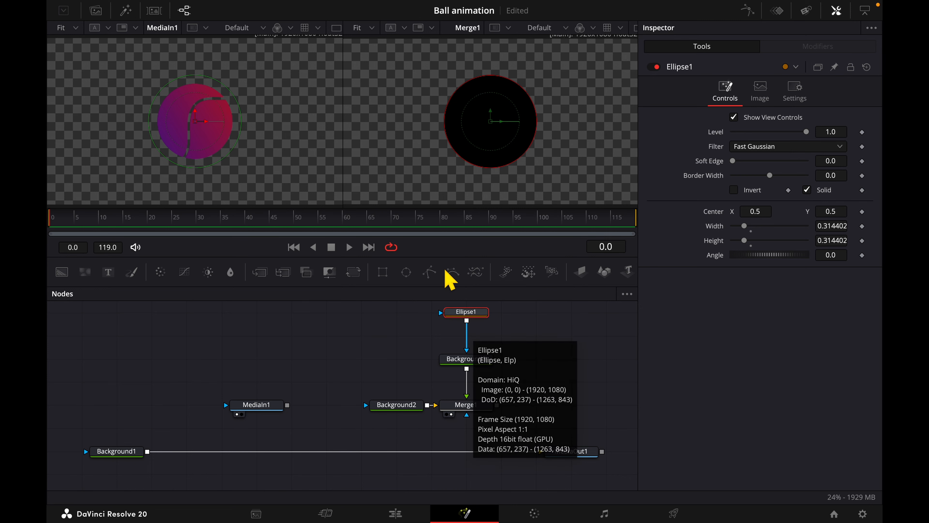
- Insert a B-Spline mask between Ellipse1 and Background3 and draw an open four-point S-shaped curve across the whole circle
{"action": "left_click", "coordinate": [453, 277]}
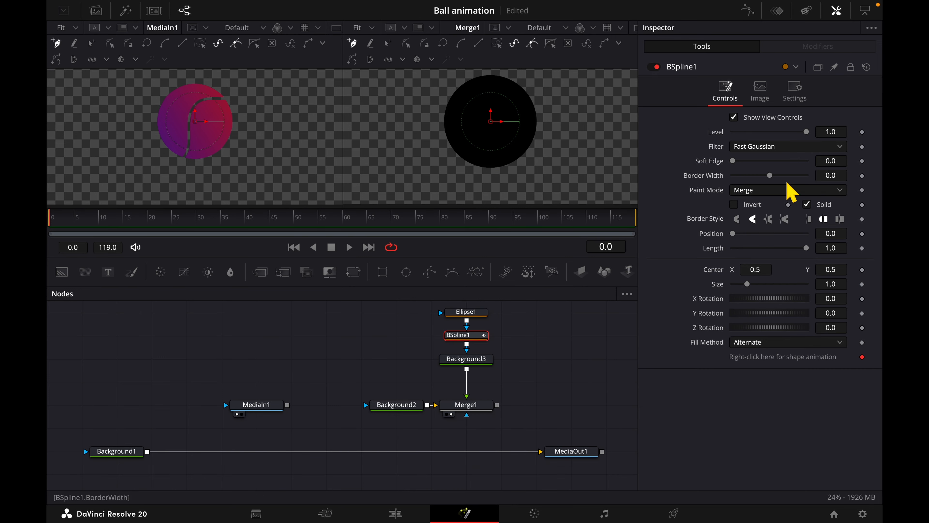
{"action": "left_click", "coordinate": [548, 107]}
{"action": "left_click", "coordinate": [495, 106]}
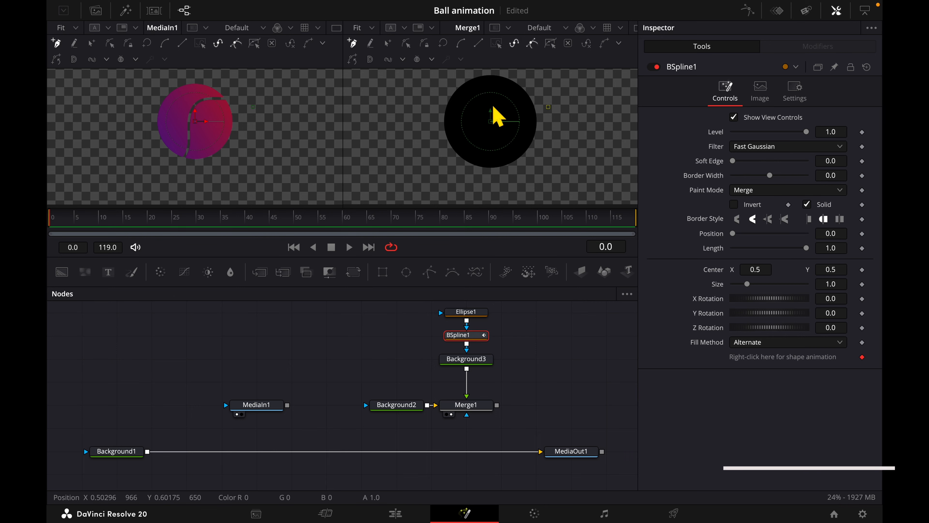
{"action": "left_click", "coordinate": [481, 140]}
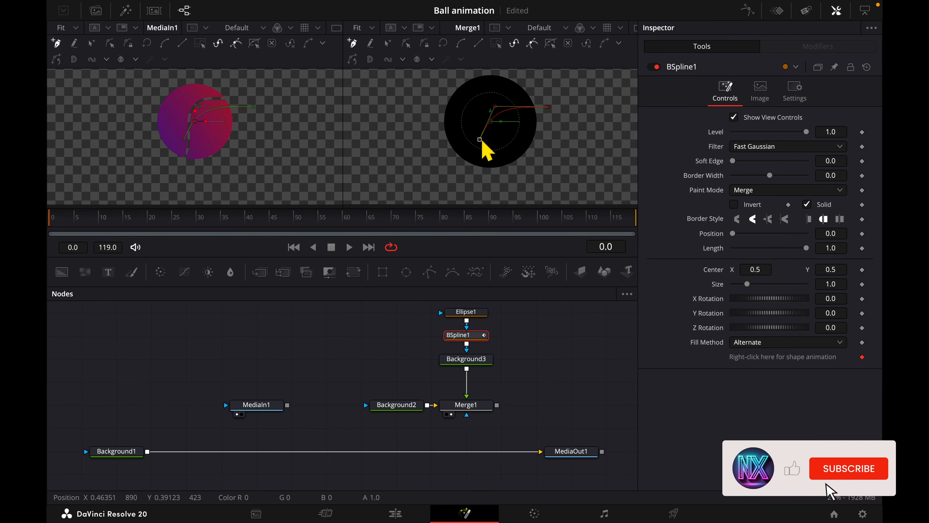
{"action": "left_click", "coordinate": [429, 143]}
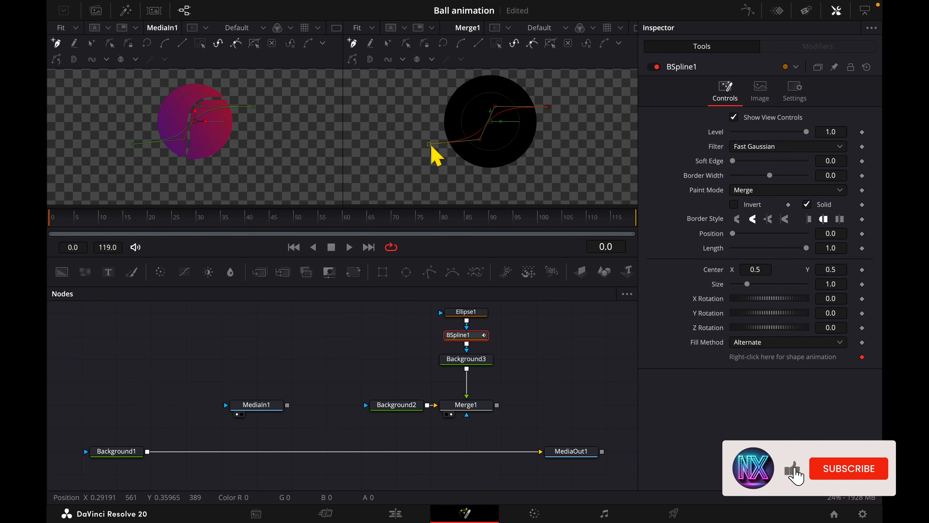
{"action": "left_click", "coordinate": [585, 358]}
- Cut the B-spline line out of the circle with Solid off, border width 0.0053 and paint mode Subtract, and save the project
{"action": "left_click", "coordinate": [478, 338]}
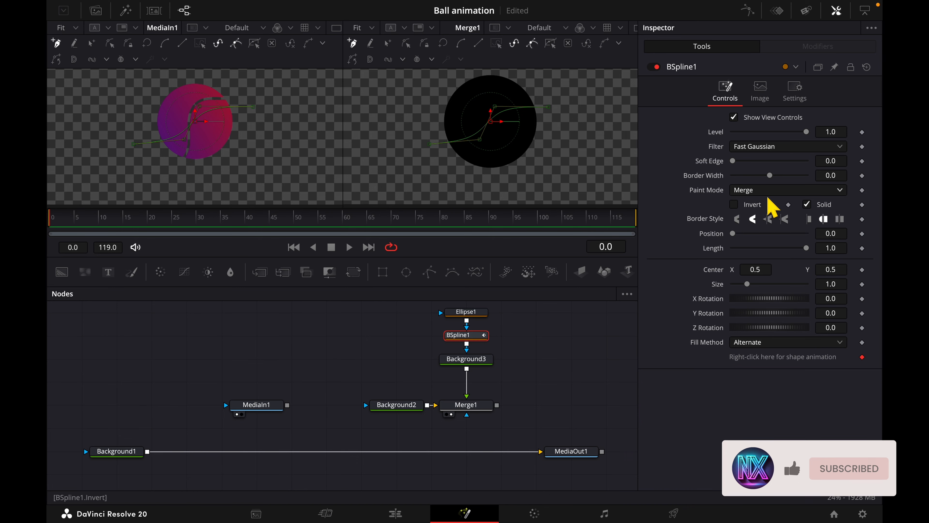
{"action": "left_click", "coordinate": [808, 205]}
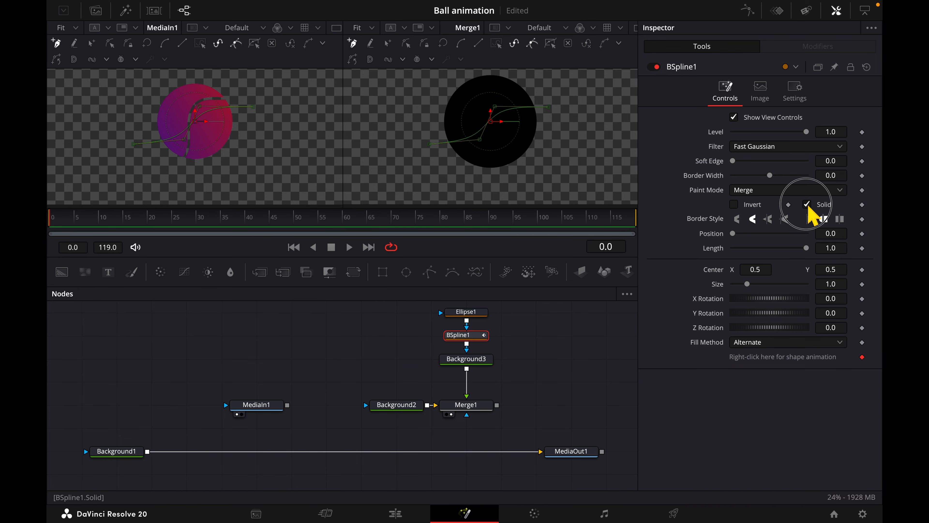
{"action": "mouse_move", "coordinate": [829, 175]}
{"action": "left_mouse_down"}
{"action": "mouse_move", "coordinate": [853, 183]}
{"action": "mouse_move", "coordinate": [836, 183]}
{"action": "left_mouse_up"}
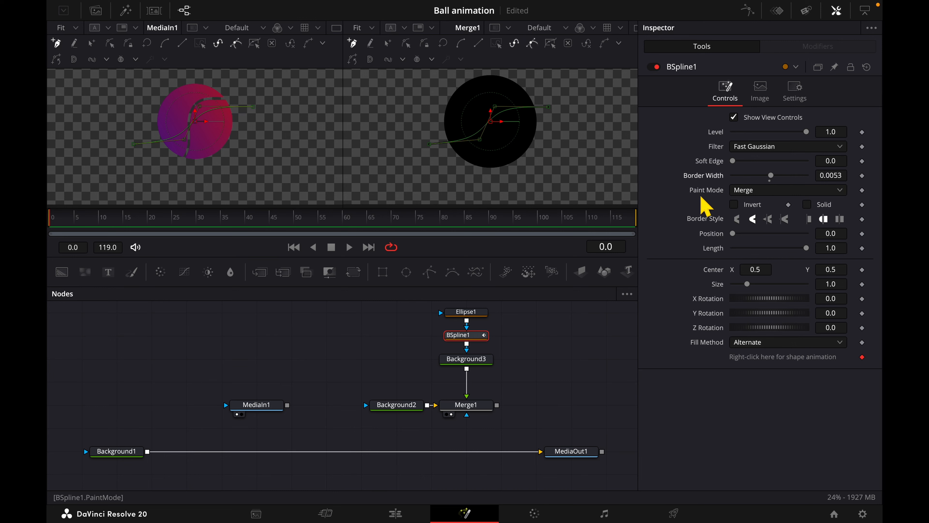
{"action": "left_click", "coordinate": [744, 192]}
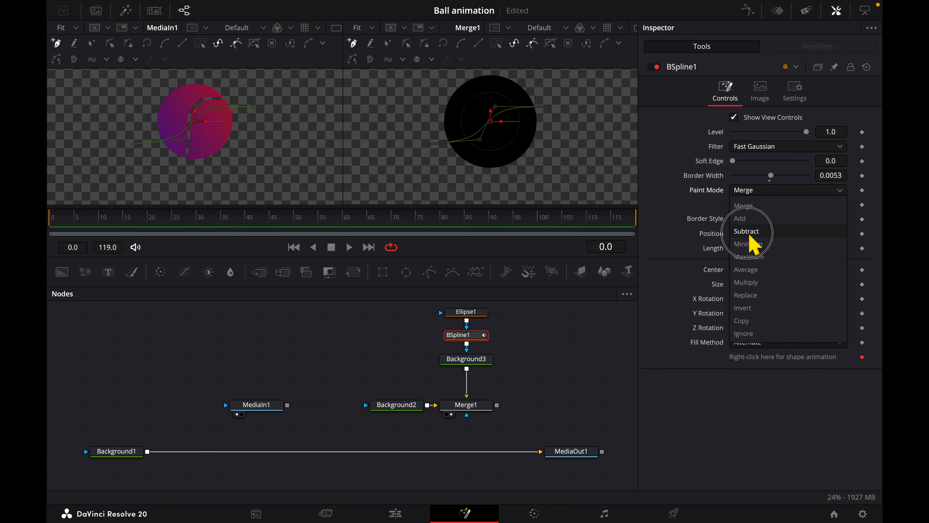
{"action": "left_click", "coordinate": [758, 233]}
{"action": "left_click", "coordinate": [529, 353]}
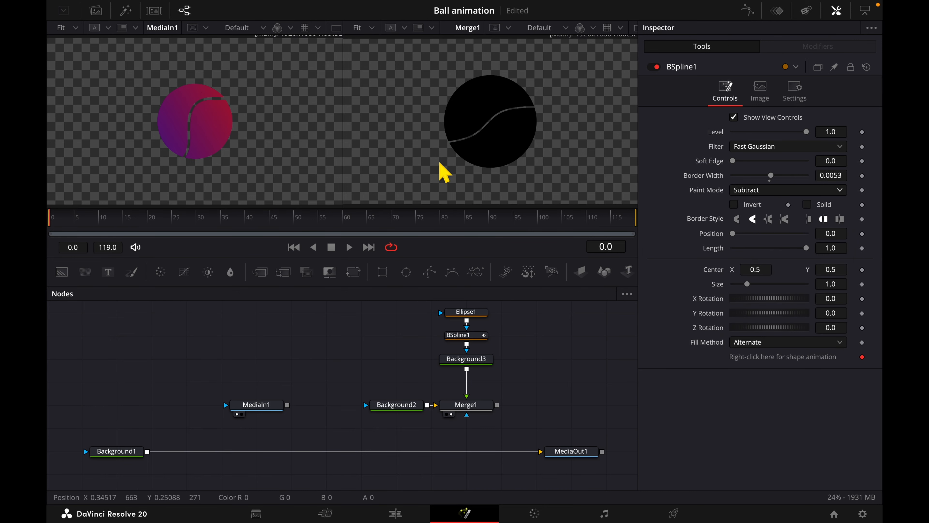
{"action": "key", "text": "ctrl+s"}
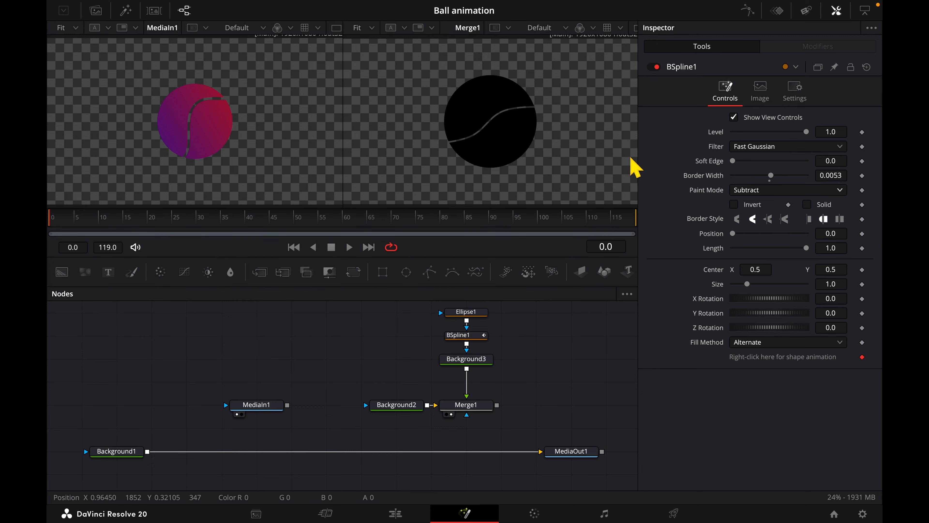
- Widen the B-spline's border to 0.0072 and set its Z rotation to 20.9, leaving Invert off after trying it
{"action": "mouse_move", "coordinate": [828, 175]}
{"action": "left_mouse_down"}
{"action": "mouse_move", "coordinate": [837, 179]}
{"action": "mouse_move", "coordinate": [828, 180]}
{"action": "left_mouse_up"}
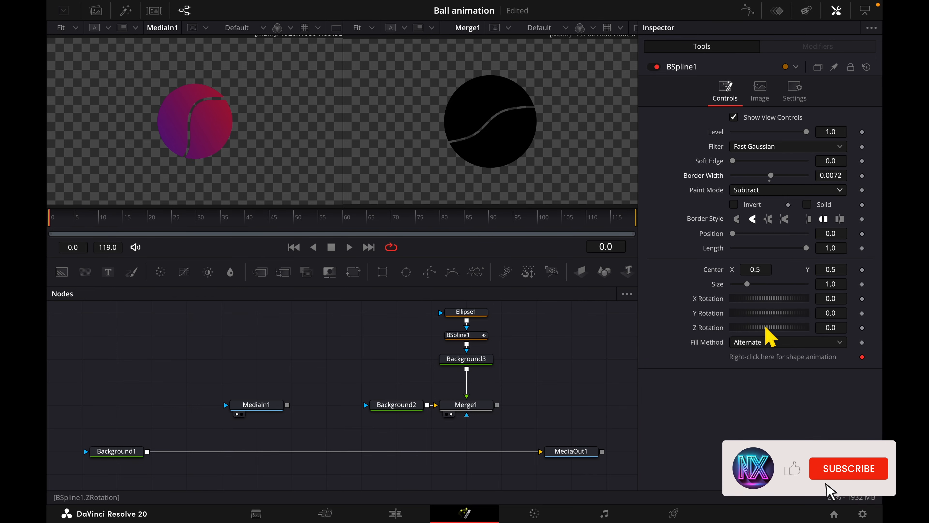
{"action": "left_click_drag", "start_coordinate": [766, 328], "coordinate": [766, 330]}
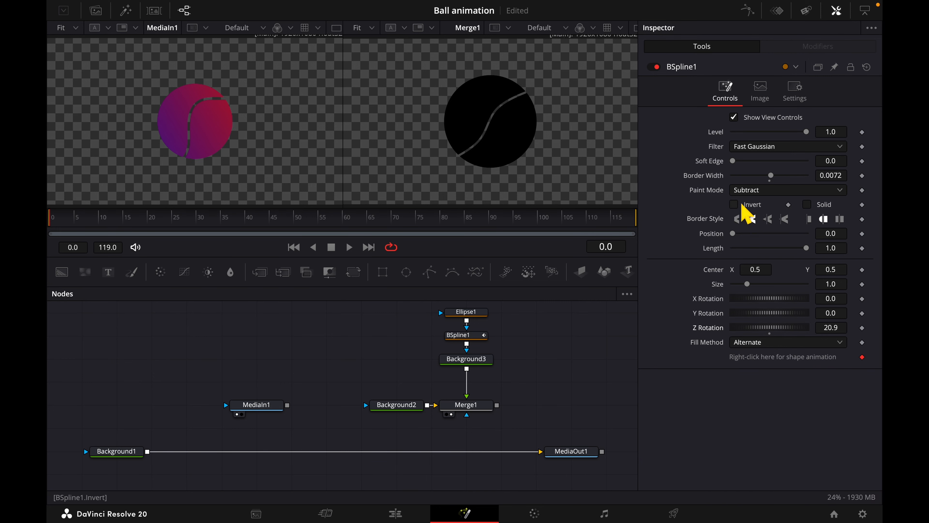
{"action": "left_click", "coordinate": [734, 205]}
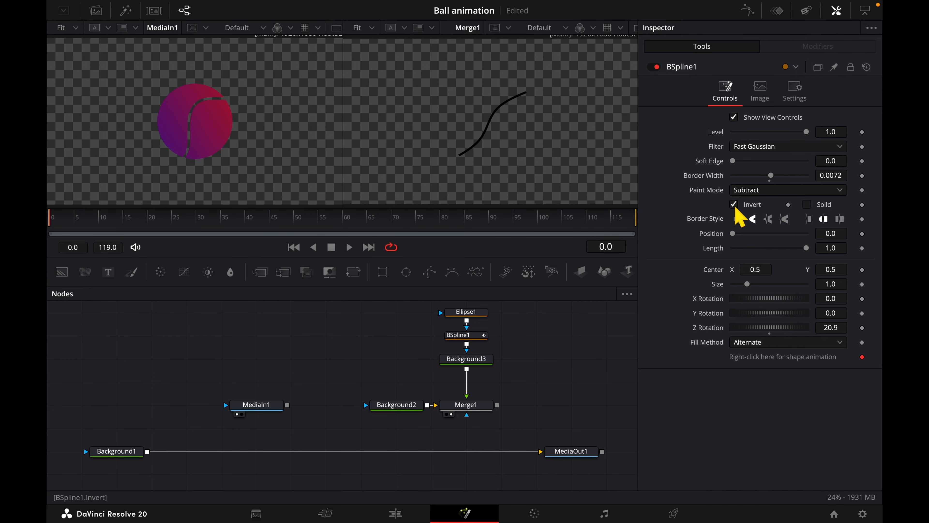
{"action": "left_click", "coordinate": [734, 205]}
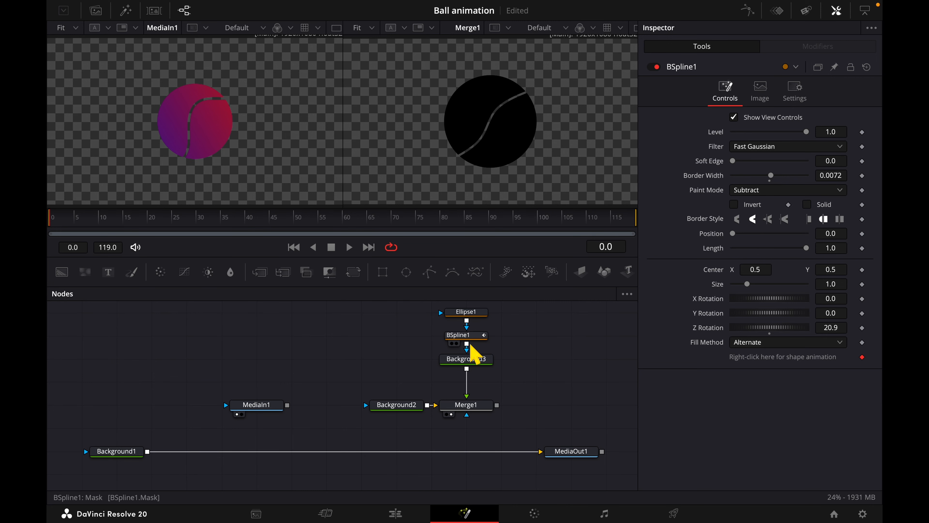
- Change Background3 to a linear gradient from blue (hue 0.656, saturation 0.94, value 0.929) to red (hue 0, saturation 0.946, value 0.953)
{"action": "left_click", "coordinate": [479, 365]}
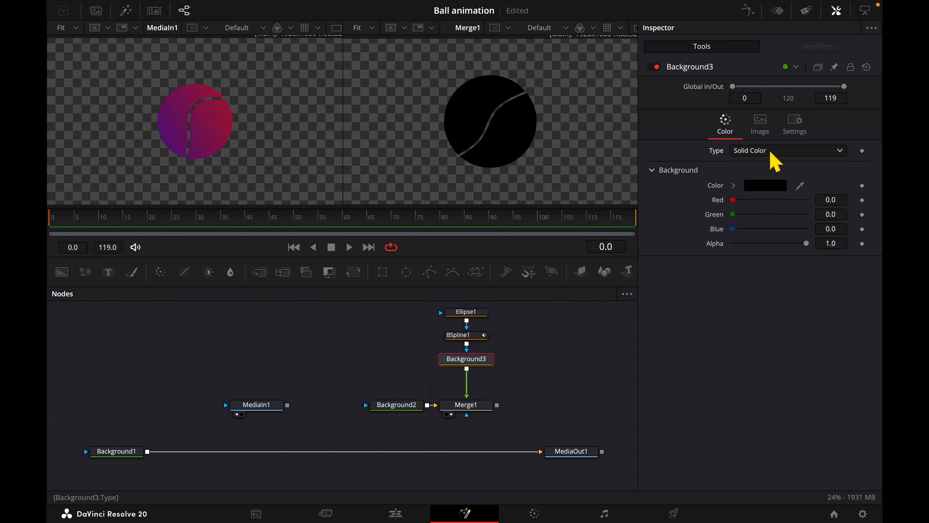
{"action": "left_click", "coordinate": [743, 153]}
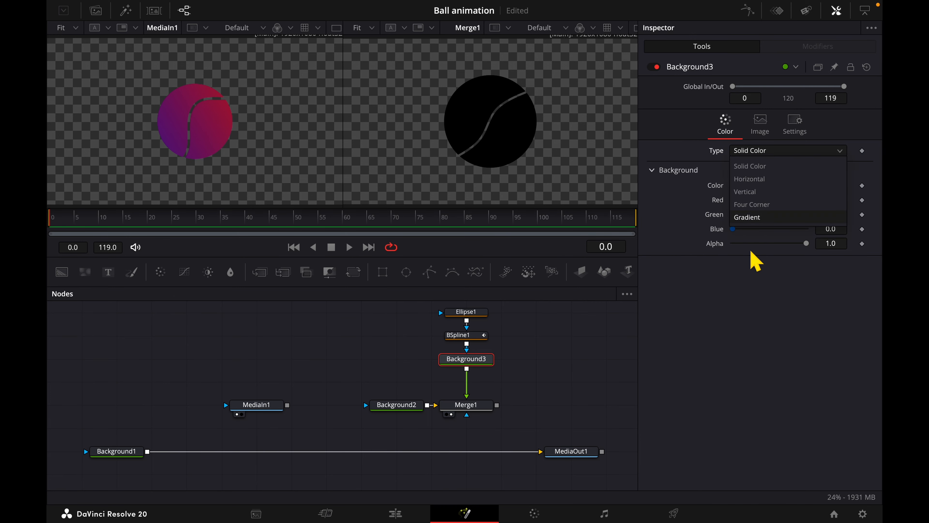
{"action": "left_click", "coordinate": [753, 225]}
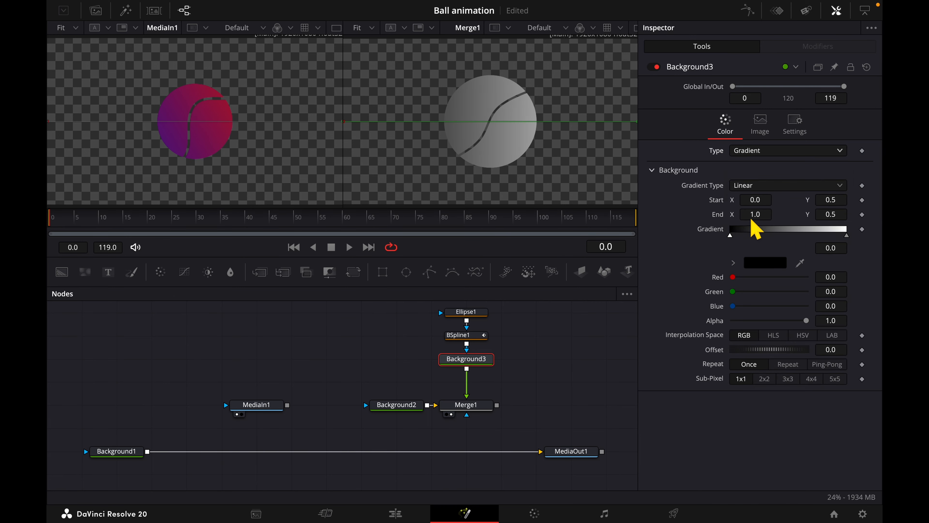
{"action": "left_click", "coordinate": [847, 237]}
{"action": "left_click", "coordinate": [733, 262]}
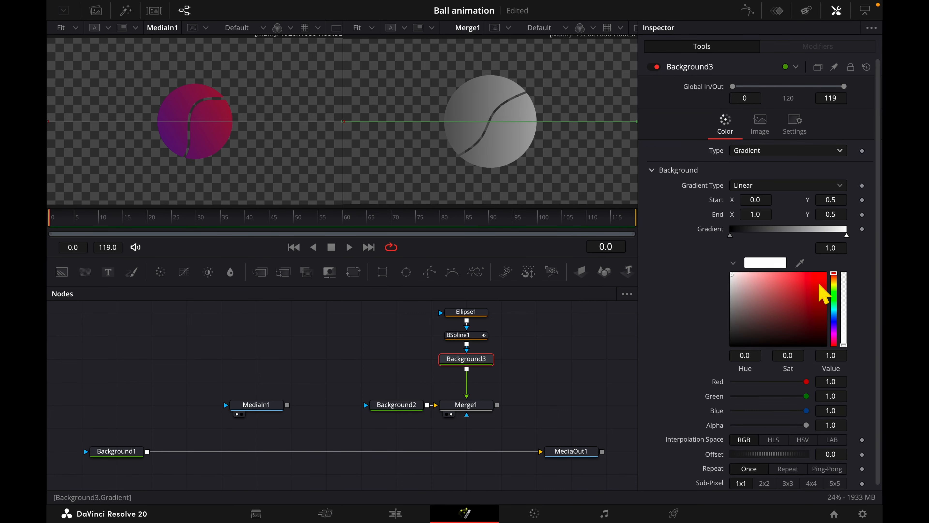
{"action": "left_click", "coordinate": [823, 277]}
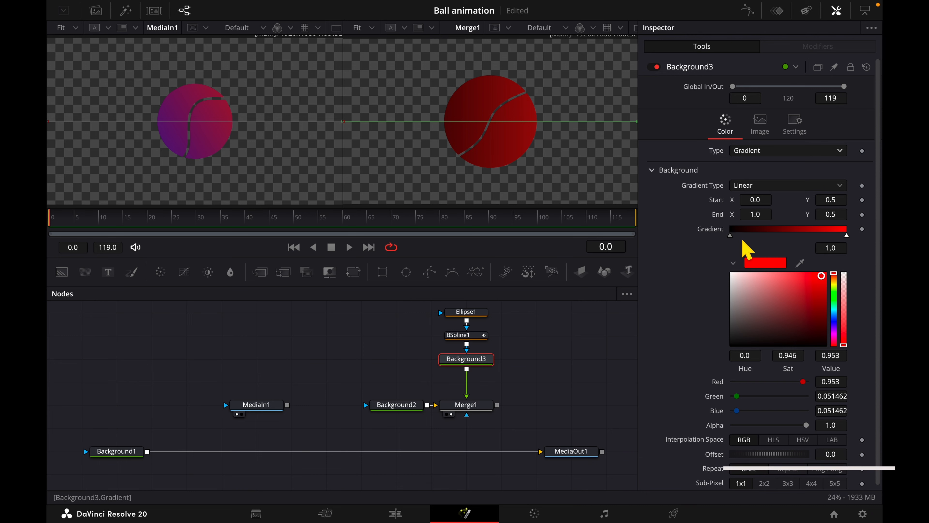
{"action": "left_click", "coordinate": [730, 235]}
{"action": "left_click", "coordinate": [834, 320]}
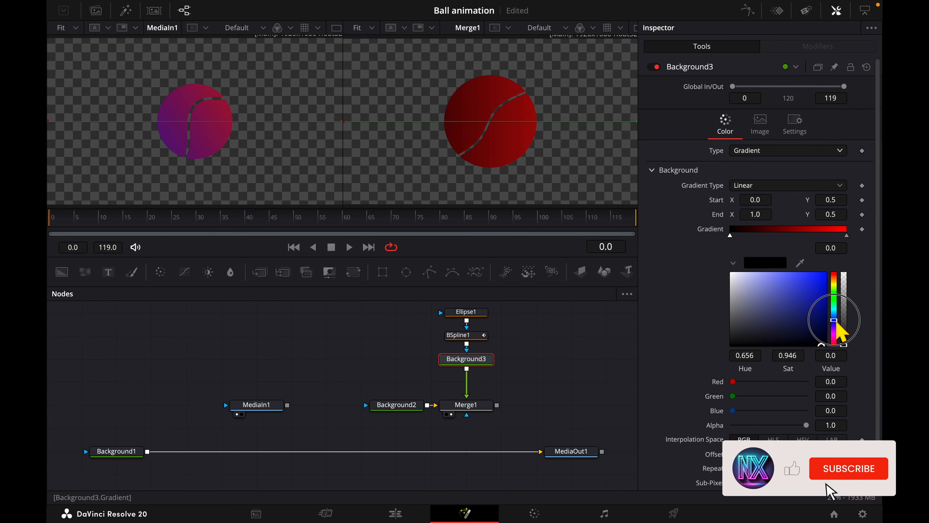
{"action": "left_click", "coordinate": [821, 278]}
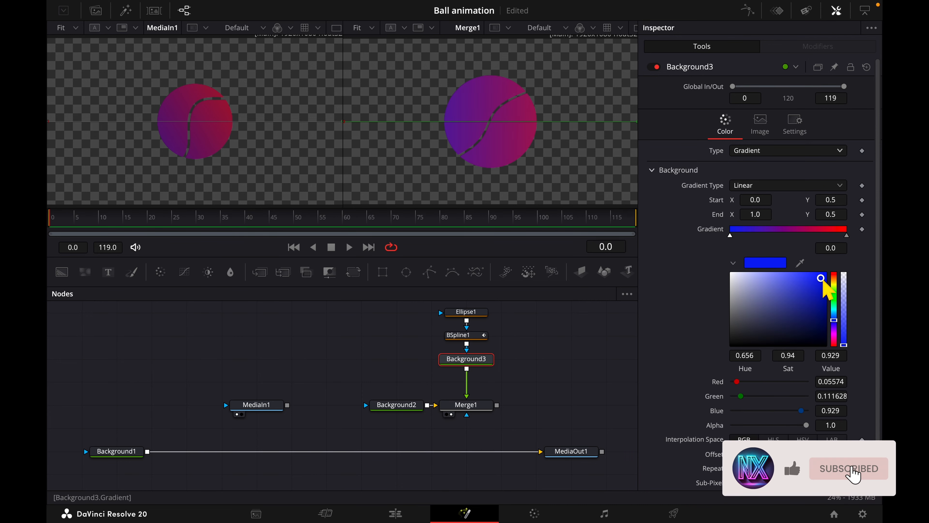
- Angle the gradient diagonally across the ball, starting at about X 0.25, Y 0.23 and ending at about X 0.67, Y 0.80
{"action": "scroll", "coordinate": [400, 145], "scroll_direction": "down", "scroll_amount": 2}
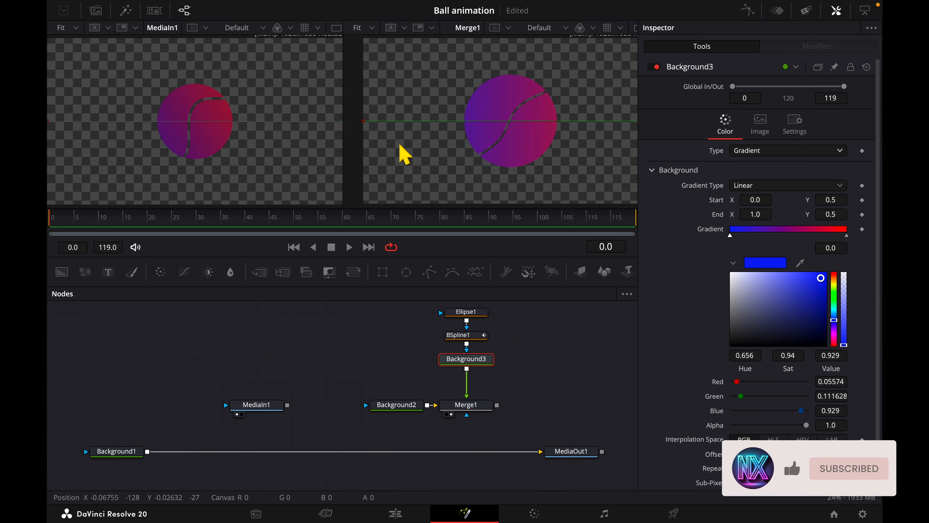
{"action": "scroll", "coordinate": [404, 154], "scroll_direction": "down", "scroll_amount": 1}
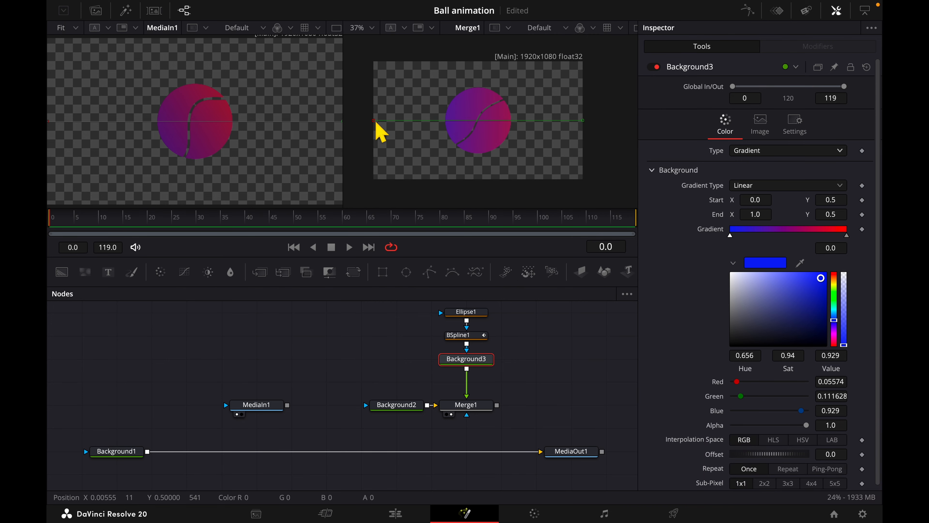
{"action": "left_click_drag", "start_coordinate": [374, 121], "coordinate": [415, 146]}
{"action": "left_click_drag", "start_coordinate": [583, 120], "coordinate": [515, 85]}
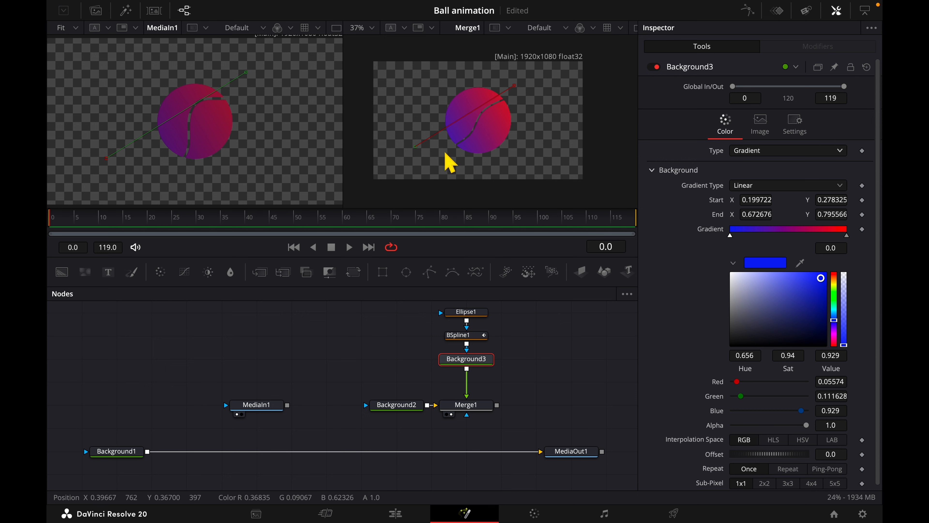
{"action": "mouse_move", "coordinate": [416, 150]}
{"action": "left_mouse_down"}
{"action": "mouse_move", "coordinate": [409, 170]}
{"action": "mouse_move", "coordinate": [427, 154]}
{"action": "left_mouse_up"}
{"action": "left_click", "coordinate": [565, 370]}
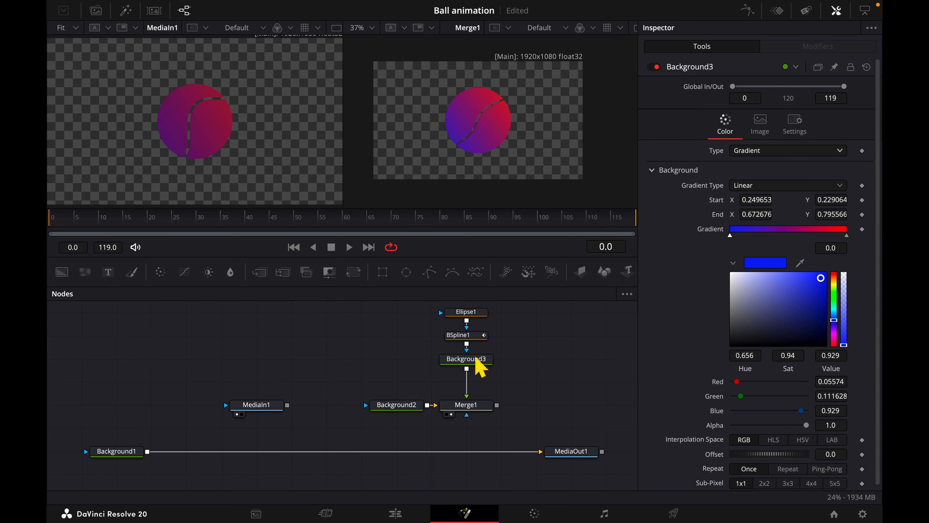
- Delete the Ellipse1, BSpline1, Background2, Background3 and Merge1 nodes, and move MediaIn1 up and to the left in the node graph
{"action": "left_click_drag", "start_coordinate": [350, 306], "coordinate": [514, 416]}
{"action": "key", "text": "Delete"}
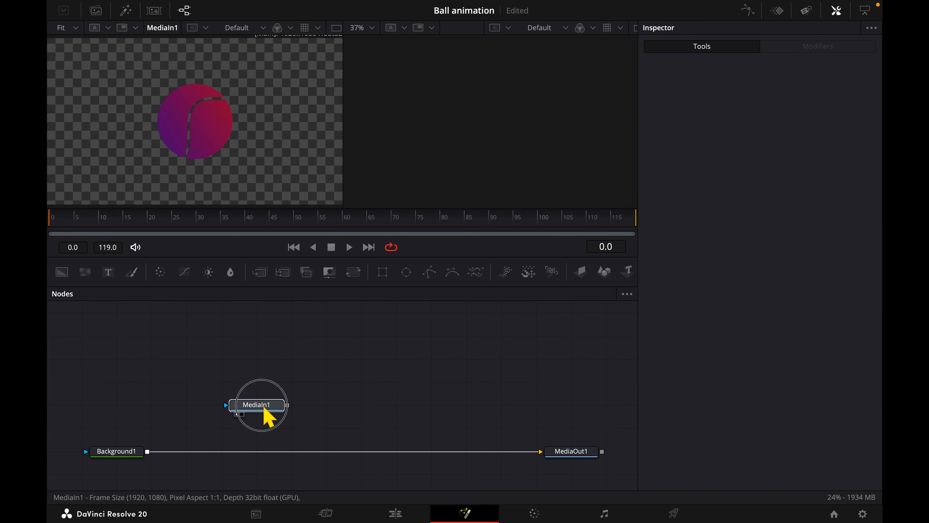
{"action": "left_click_drag", "start_coordinate": [273, 408], "coordinate": [238, 385]}
- Make Background1 fully opaque with alpha 1.0 and colour it muted blue with hue 0.584, saturation 0.367 and value 0.685
{"action": "left_click", "coordinate": [121, 451]}
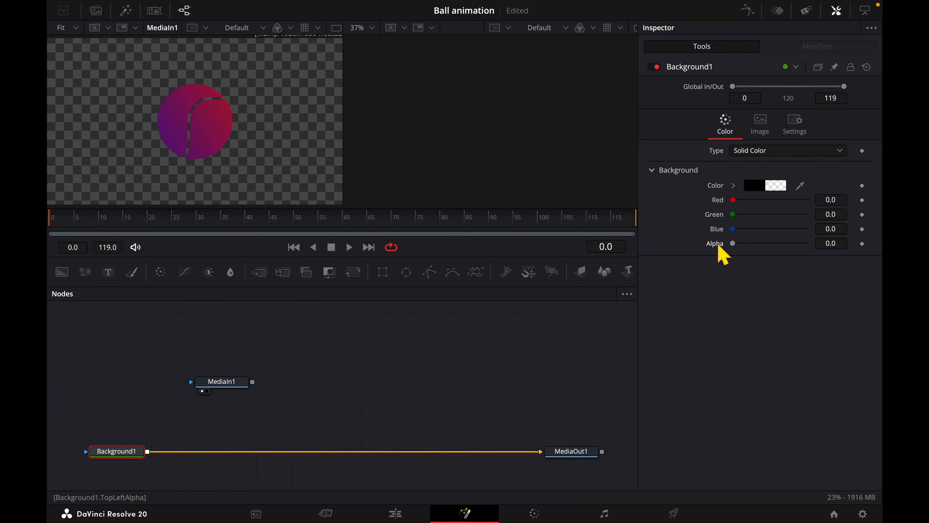
{"action": "left_click_drag", "start_coordinate": [734, 243], "coordinate": [864, 258]}
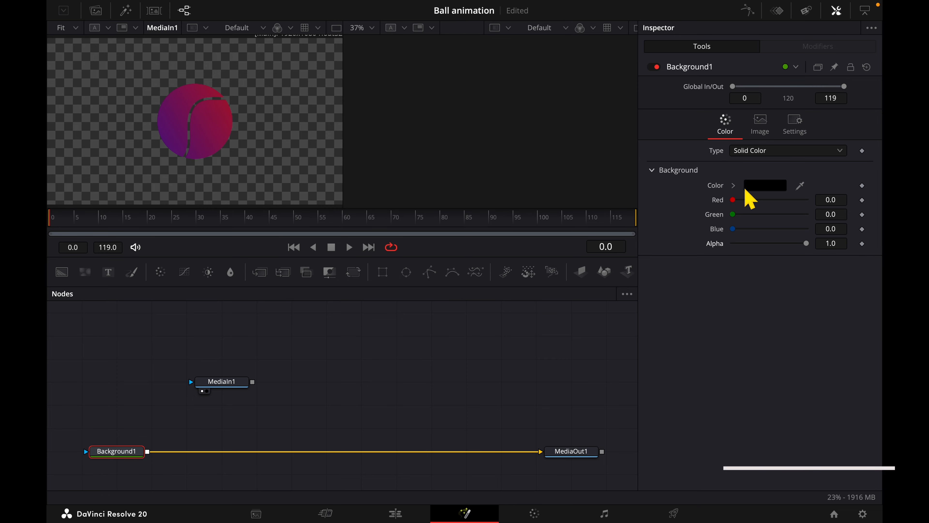
{"action": "left_click", "coordinate": [733, 185]}
{"action": "left_click", "coordinate": [835, 238]}
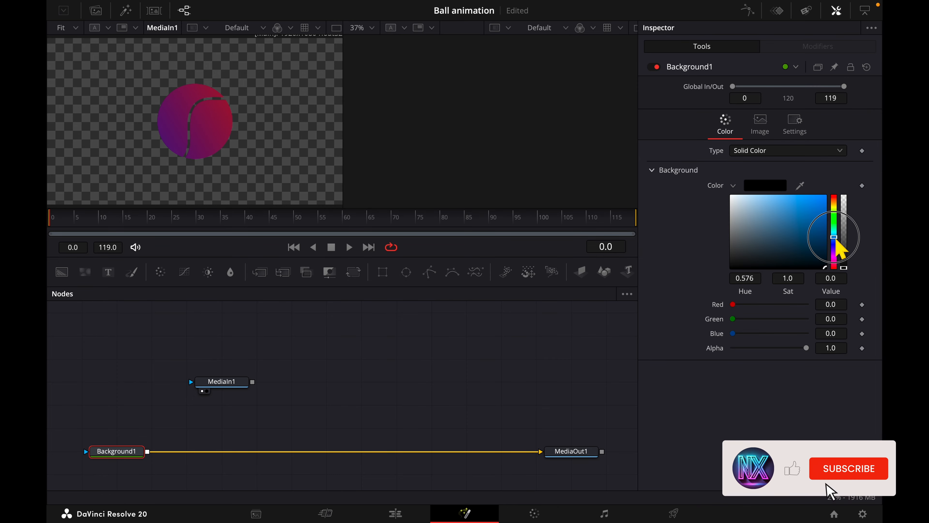
{"action": "left_click", "coordinate": [819, 207]}
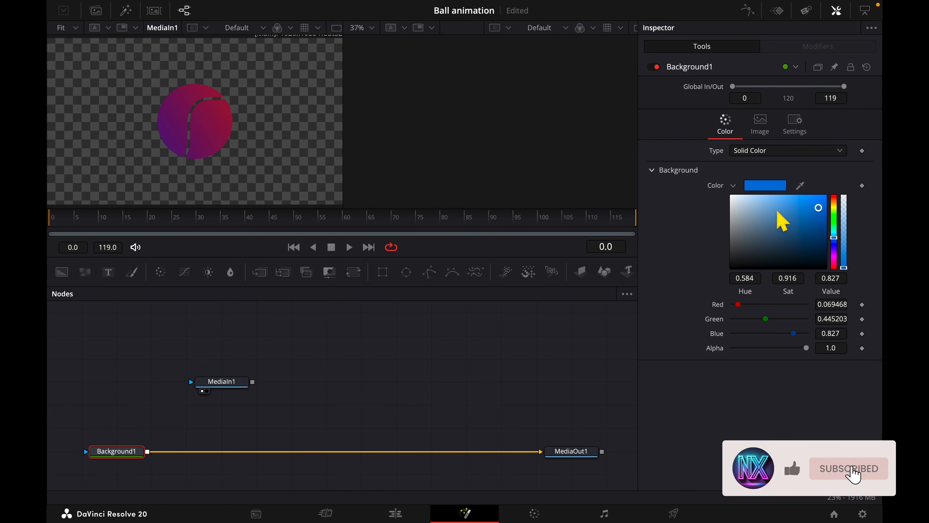
{"action": "left_click", "coordinate": [751, 216]}
{"action": "left_click", "coordinate": [765, 219]}
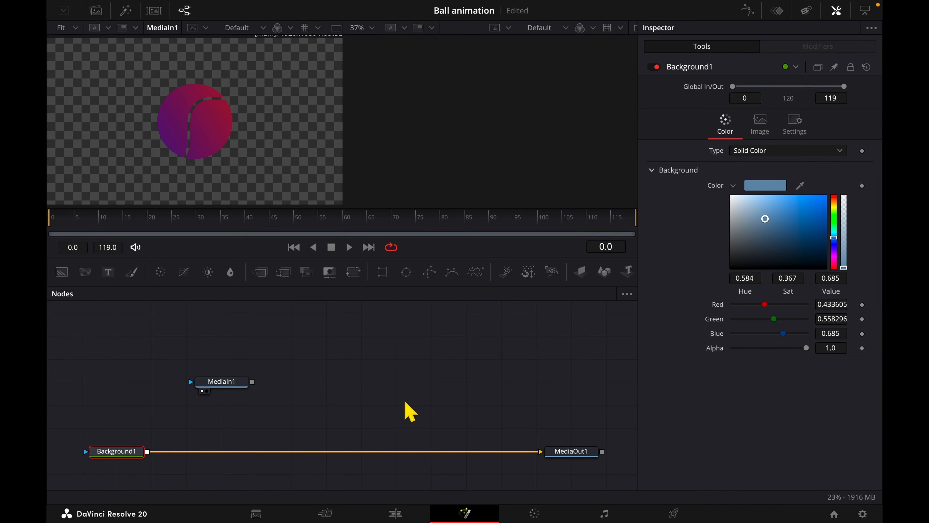
- Display MediaOut1 in the second viewer
{"action": "left_click", "coordinate": [576, 454]}
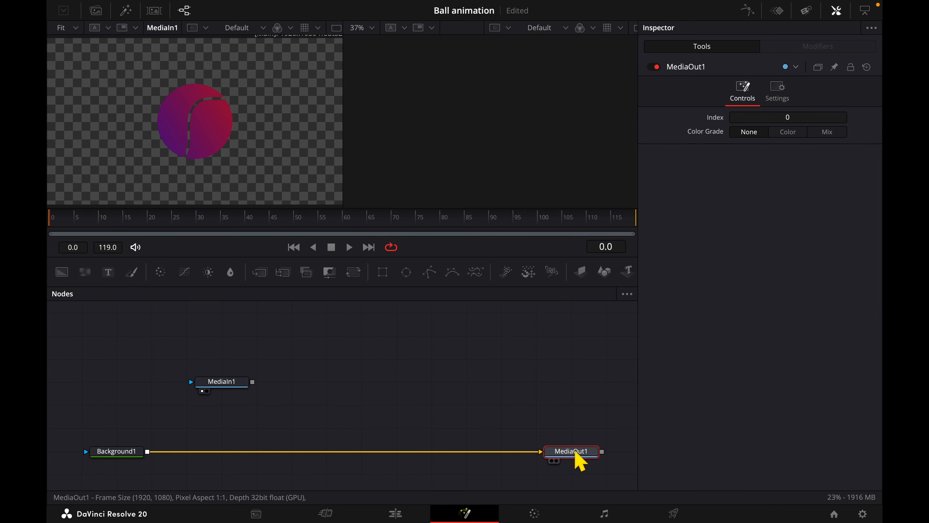
{"action": "key", "text": "2"}
{"action": "left_click", "coordinate": [430, 367]}
{"action": "left_click", "coordinate": [222, 381]}
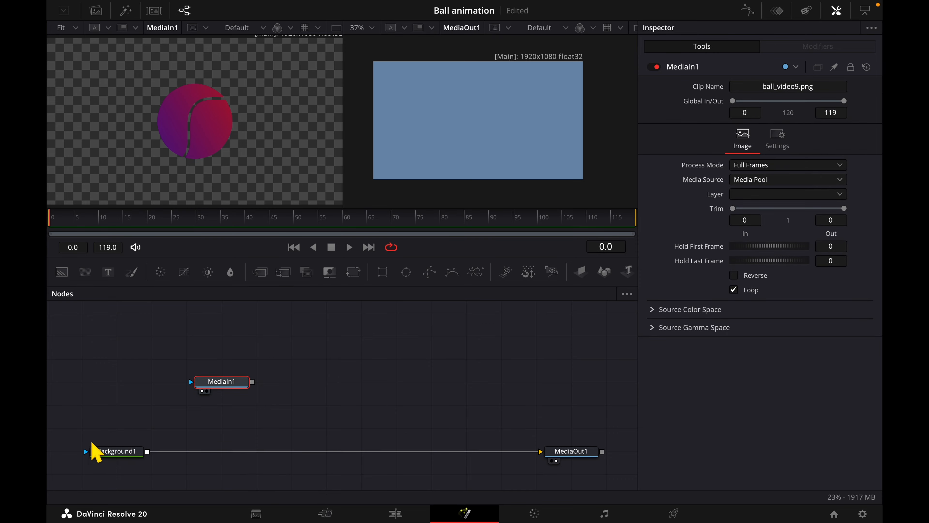
- Add a rectangle mask to Background1 and lower its center Y to 0.122
{"action": "left_click", "coordinate": [128, 450]}
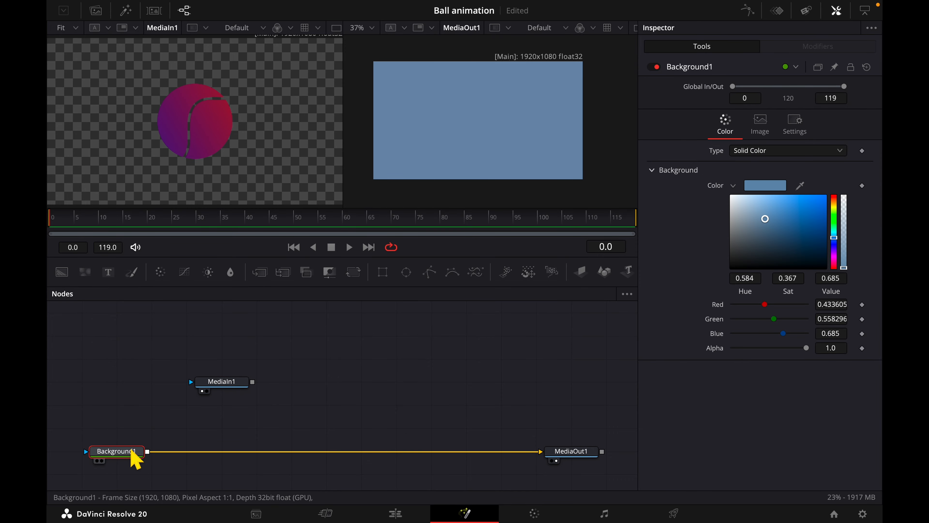
{"action": "left_click", "coordinate": [382, 276]}
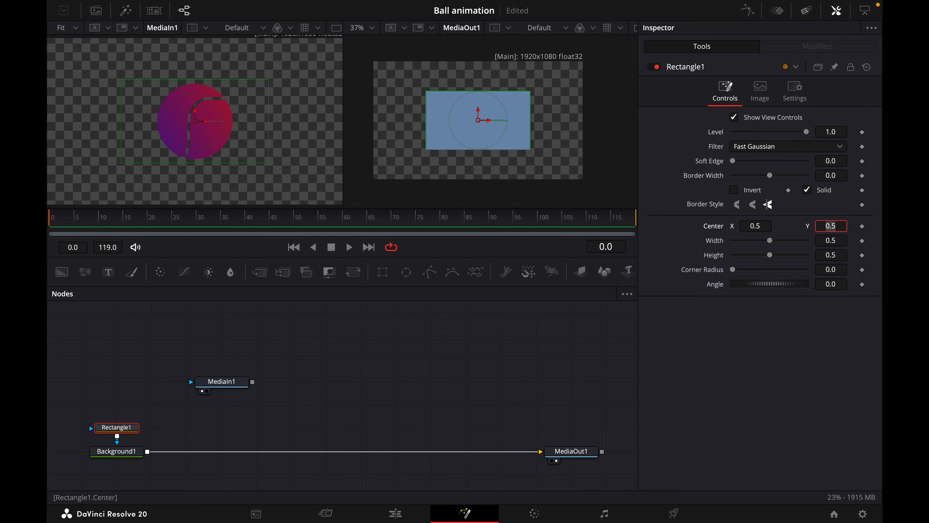
{"action": "left_click", "coordinate": [842, 227]}
{"action": "type", "text": ".25"}
{"action": "key", "text": "Tab"}
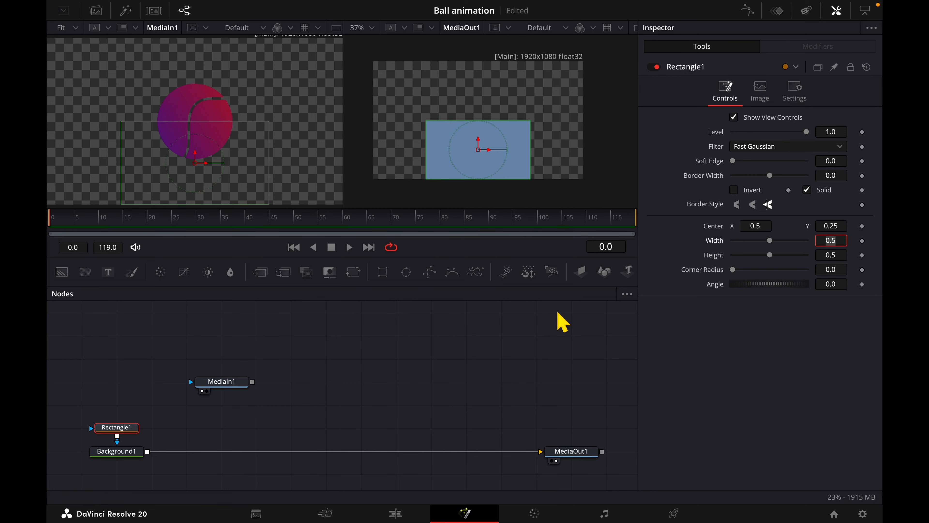
{"action": "left_click_drag", "start_coordinate": [839, 225], "coordinate": [830, 226]}
{"action": "left_click", "coordinate": [840, 226]}
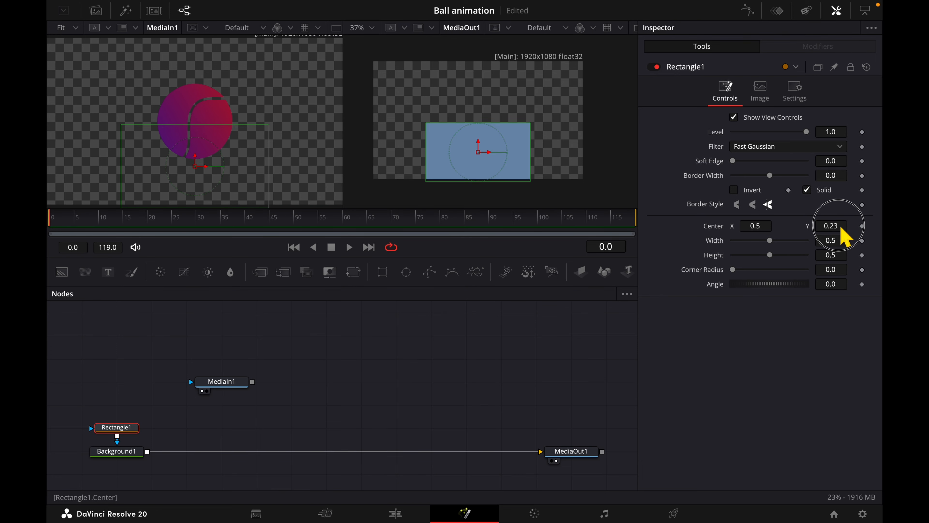
{"action": "type", "text": ".2"}
{"action": "key", "text": "Return"}
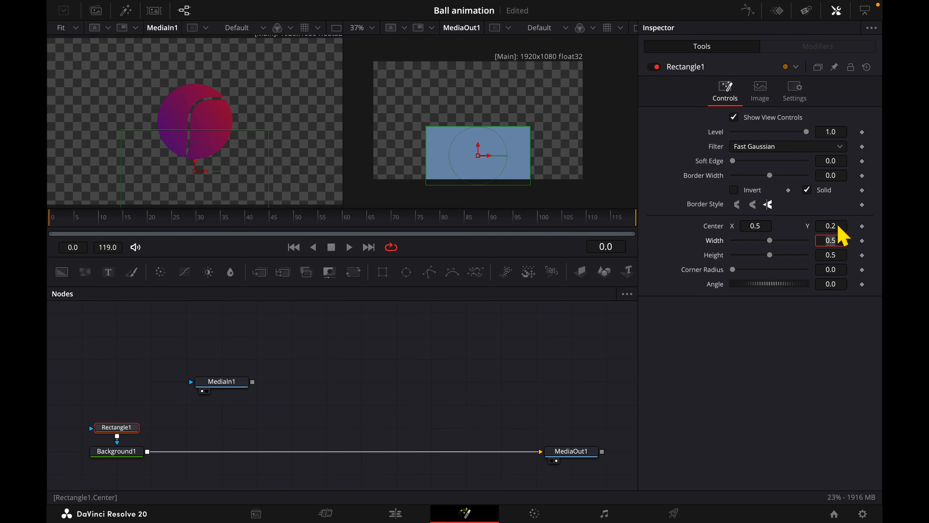
{"action": "left_click_drag", "start_coordinate": [838, 227], "coordinate": [789, 227]}
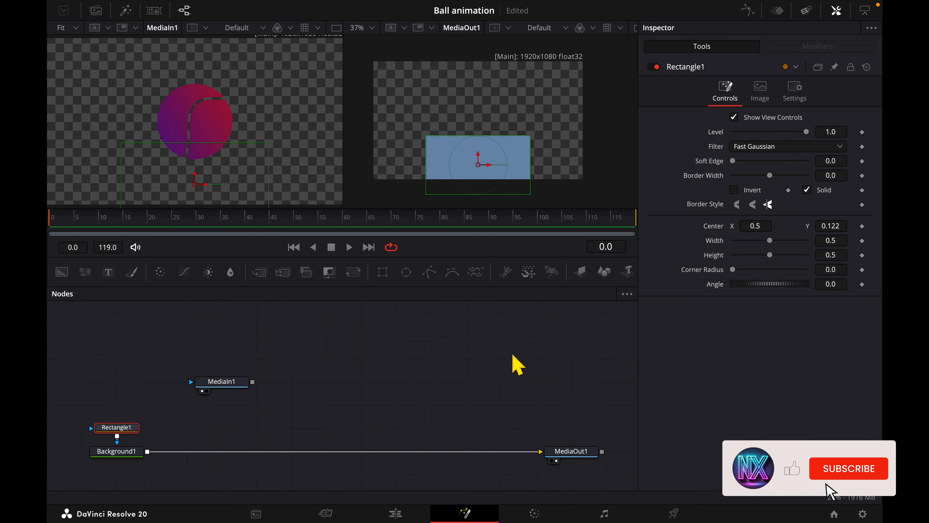
{"action": "left_click", "coordinate": [515, 363]}
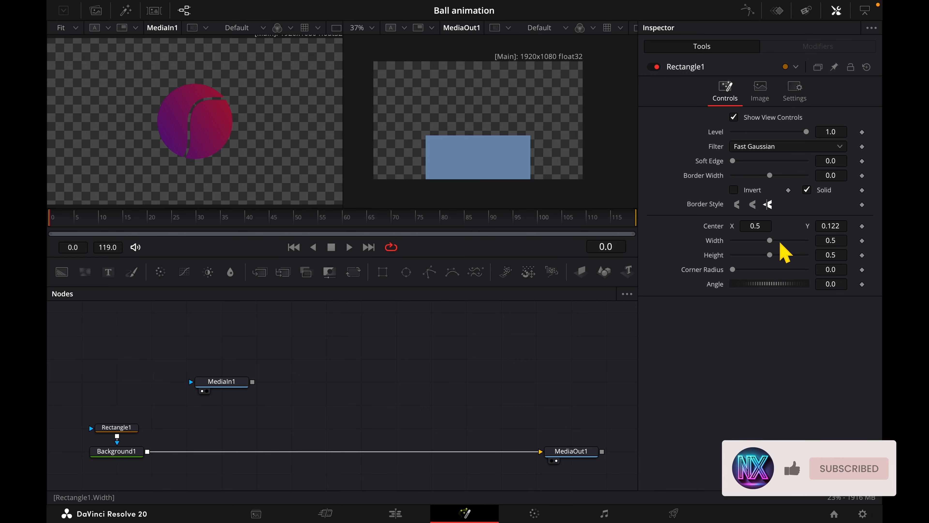
- Widen the rectangle mask to 1.0 so it spans the frame, and set its soft edge to 0.0005
{"action": "left_click_drag", "start_coordinate": [771, 240], "coordinate": [810, 240]}
{"action": "left_click", "coordinate": [552, 363]}
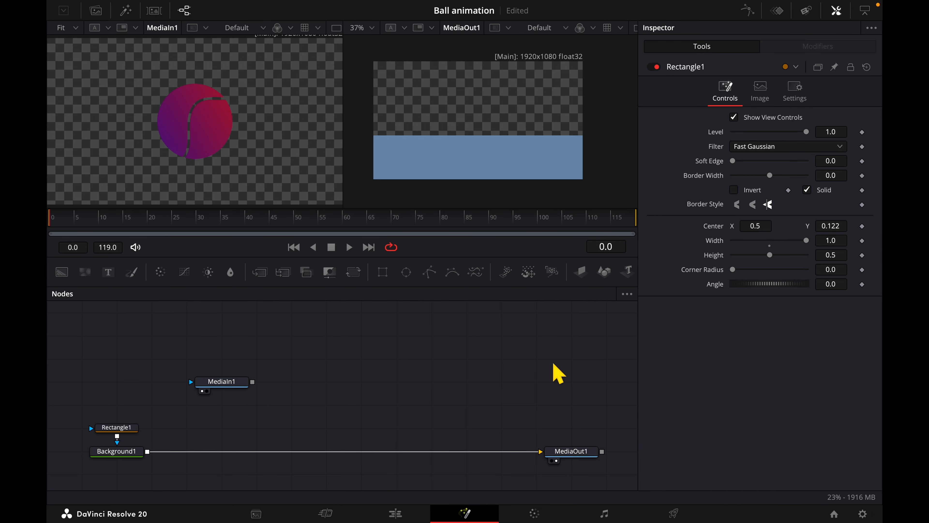
{"action": "left_click", "coordinate": [835, 160]}
{"action": "left_click_drag", "start_coordinate": [837, 164], "coordinate": [838, 162]}
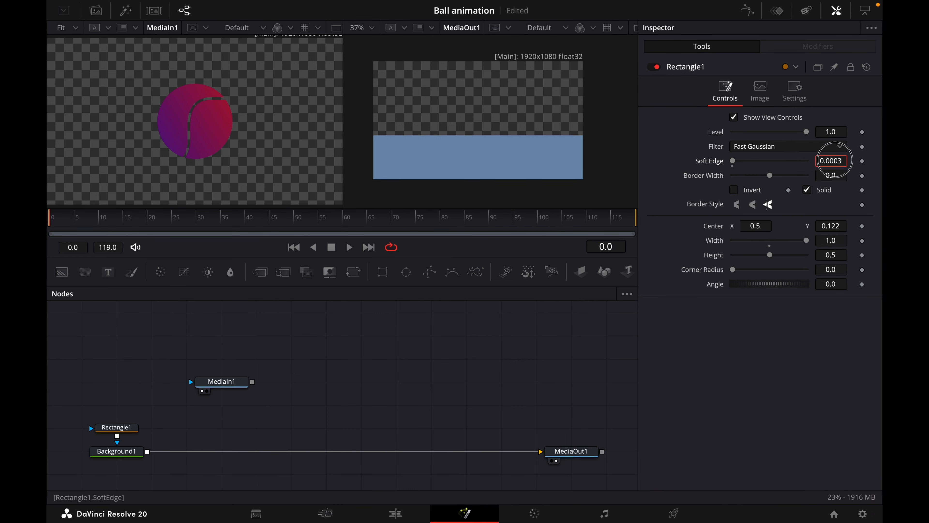
{"action": "left_click", "coordinate": [500, 344]}
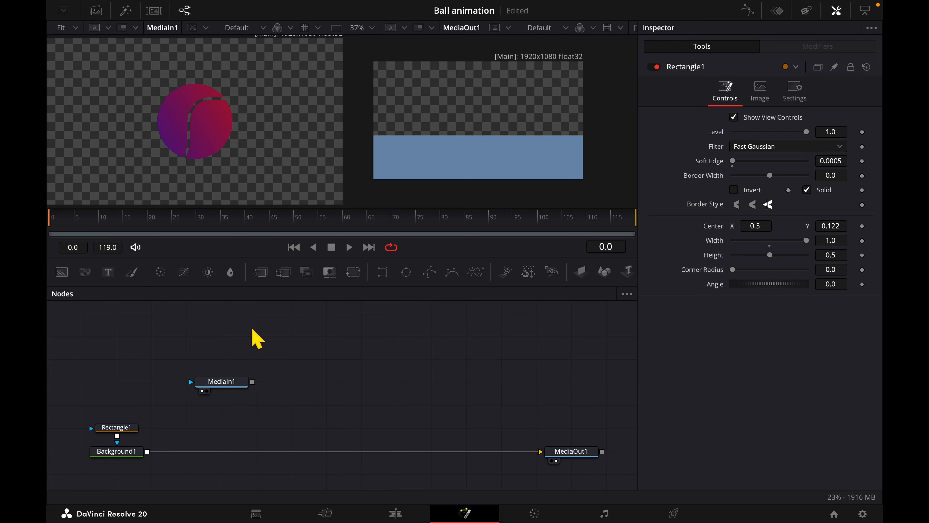
- Merge MediaIn1 over Background1 and insert a Transform between MediaIn1 and the merge
{"action": "left_click_drag", "start_coordinate": [253, 382], "coordinate": [150, 455]}
{"action": "left_click_drag", "start_coordinate": [233, 385], "coordinate": [233, 363]}
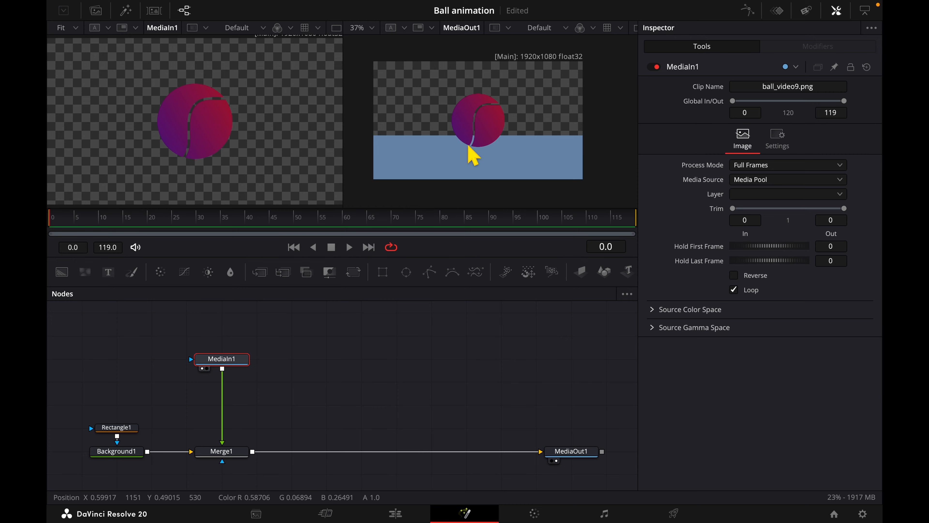
{"action": "left_click", "coordinate": [354, 272]}
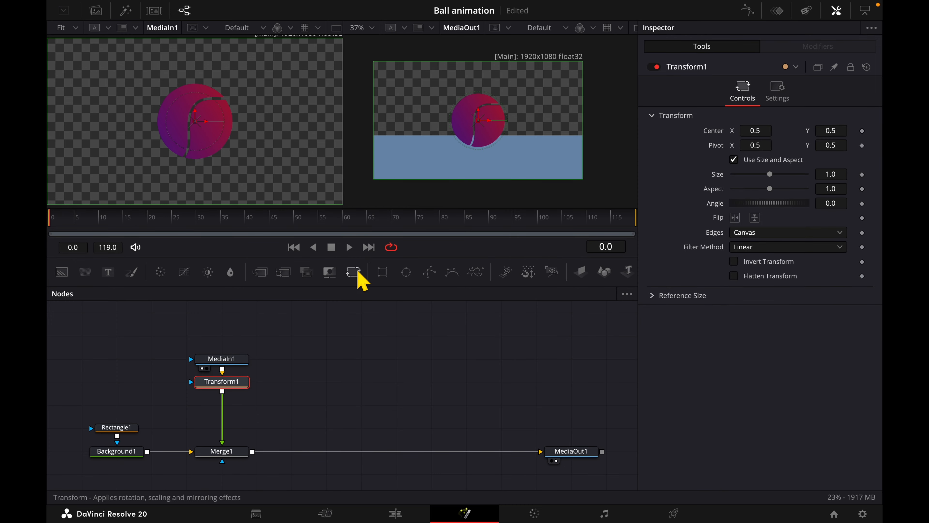
- Scale the ball to size 0.66 with the Transform and raise its center Y to 0.521276 so it rests on the rectangle
{"action": "left_click_drag", "start_coordinate": [771, 171], "coordinate": [757, 173]}
{"action": "scroll", "coordinate": [529, 104], "scroll_direction": "up", "scroll_amount": 3}
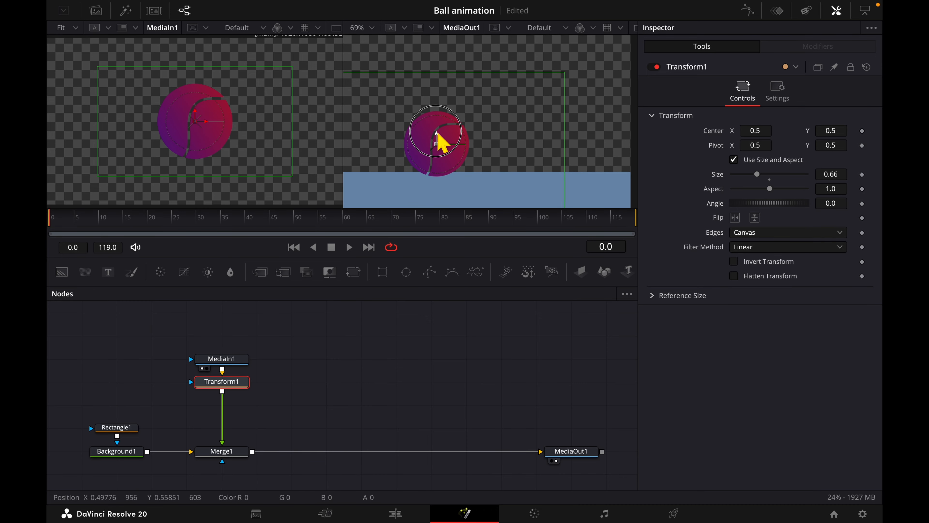
{"action": "left_click_drag", "start_coordinate": [442, 133], "coordinate": [436, 130]}
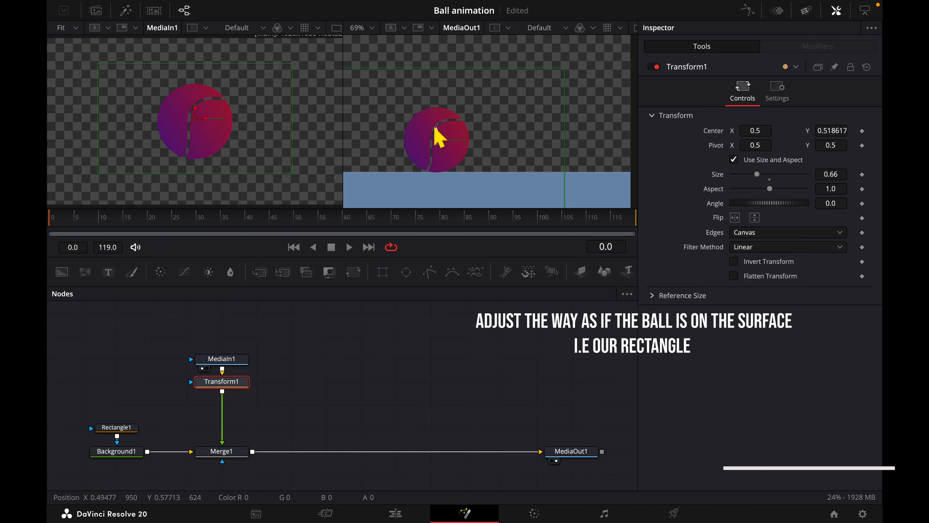
{"action": "left_click_drag", "start_coordinate": [436, 131], "coordinate": [436, 130]}
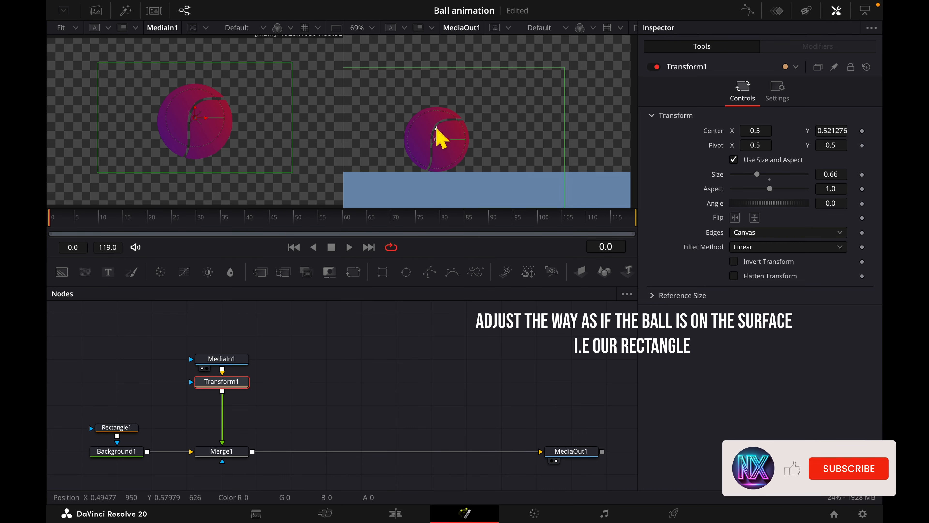
{"action": "left_click", "coordinate": [432, 385]}
{"action": "scroll", "coordinate": [455, 170], "scroll_direction": "down", "scroll_amount": 5}
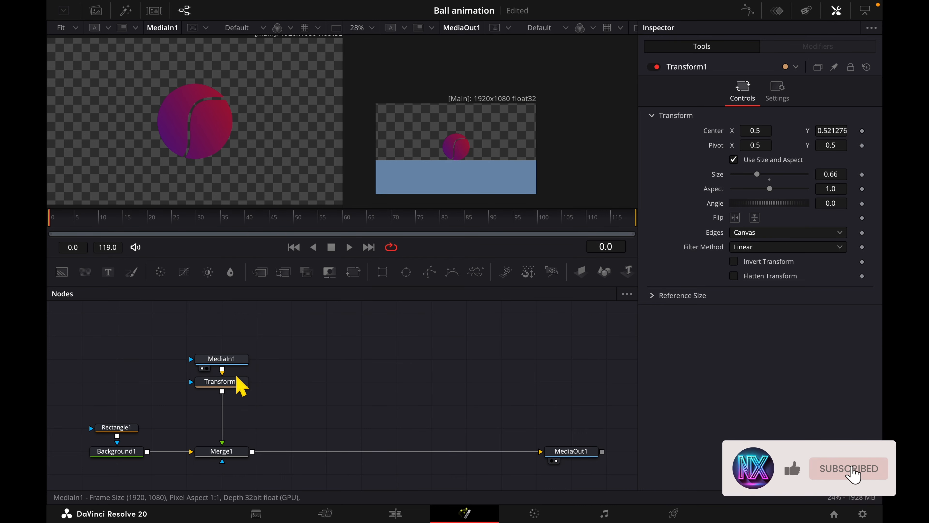
- Insert a second Transform node between Transform1 and Merge1
{"action": "left_click", "coordinate": [225, 382]}
{"action": "left_click", "coordinate": [353, 272]}
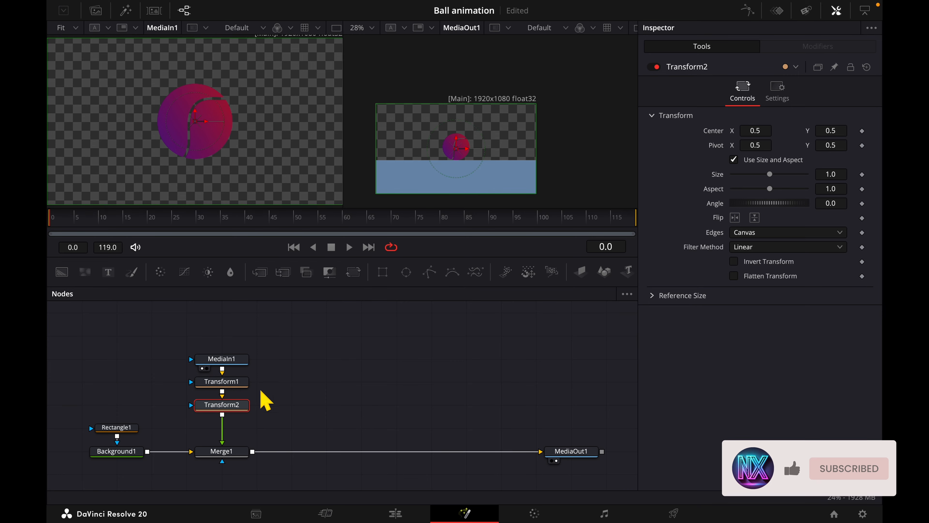
{"action": "left_click", "coordinate": [487, 399]}
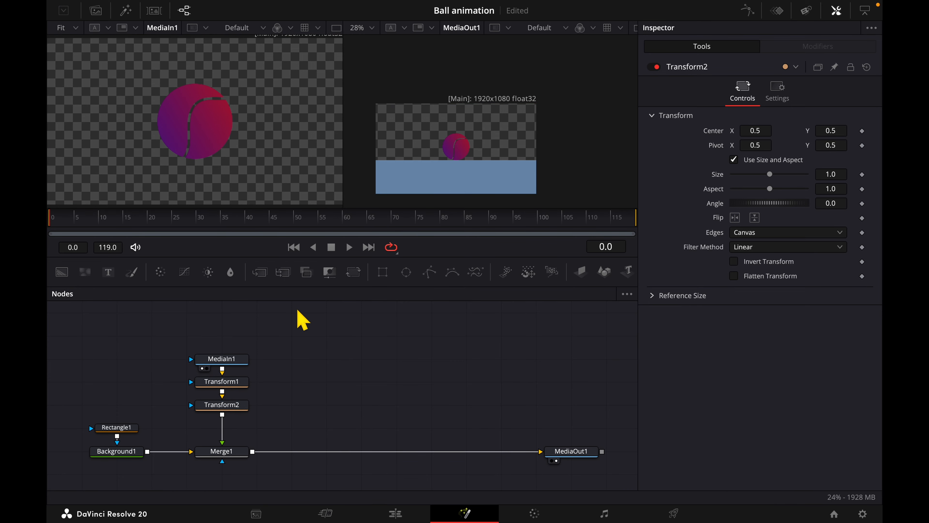
- Modify Transform2's Center with an XY Path and remove the keyframes from the path's X and Y values
{"action": "left_click", "coordinate": [238, 406]}
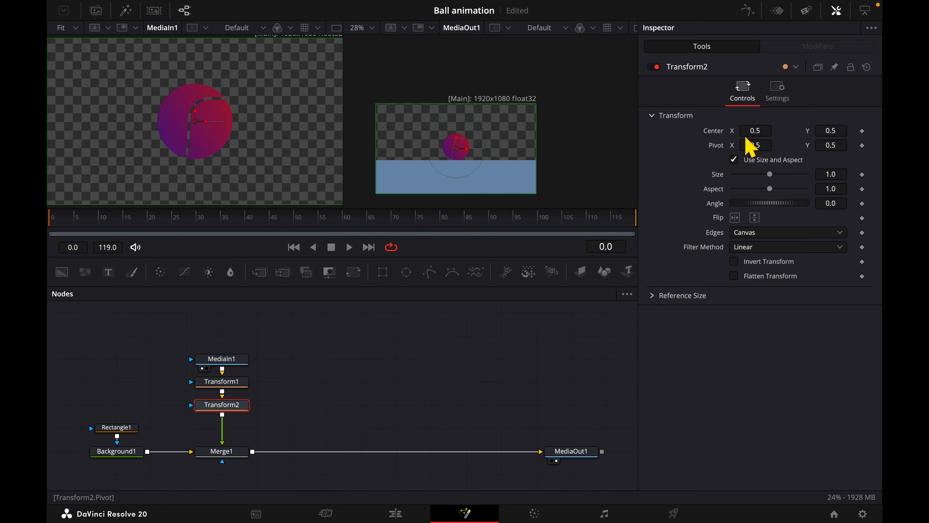
{"action": "right_click", "coordinate": [720, 132]}
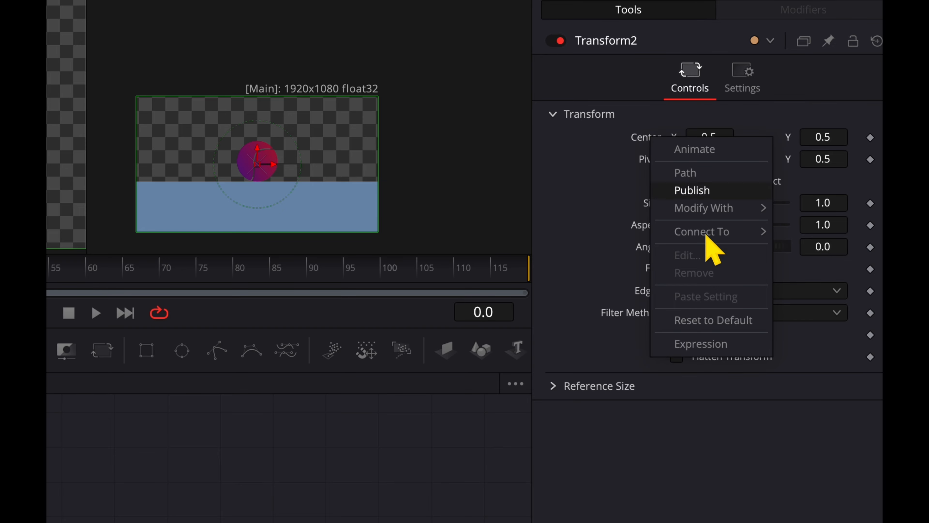
{"action": "mouse_move", "coordinate": [712, 211]}
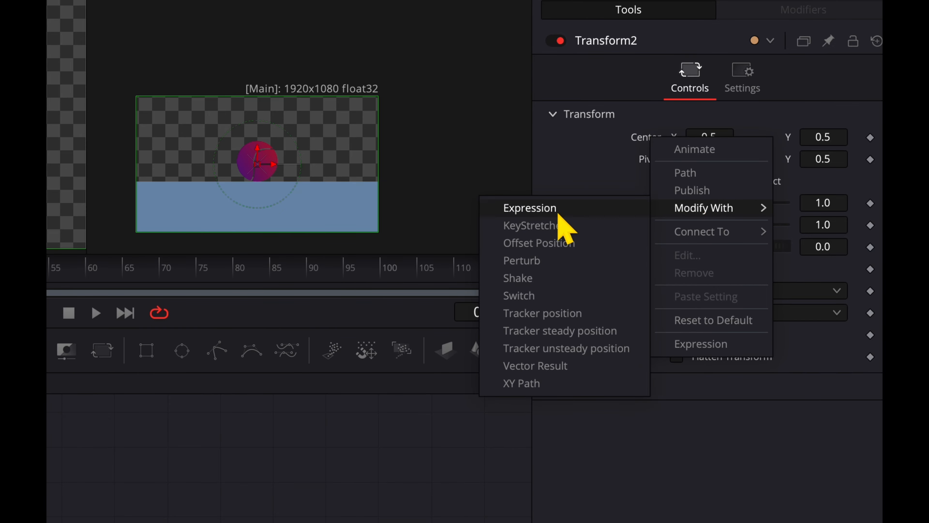
{"action": "left_click", "coordinate": [538, 383]}
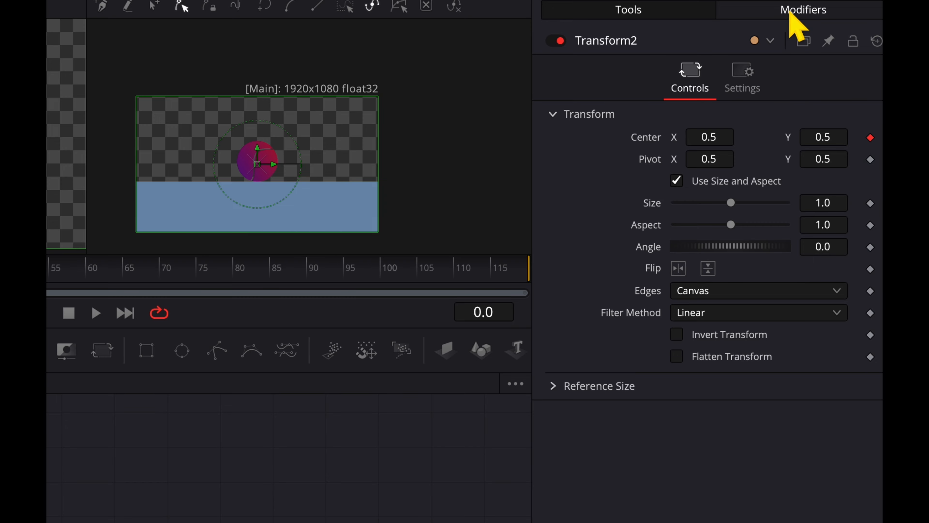
{"action": "left_click", "coordinate": [802, 11]}
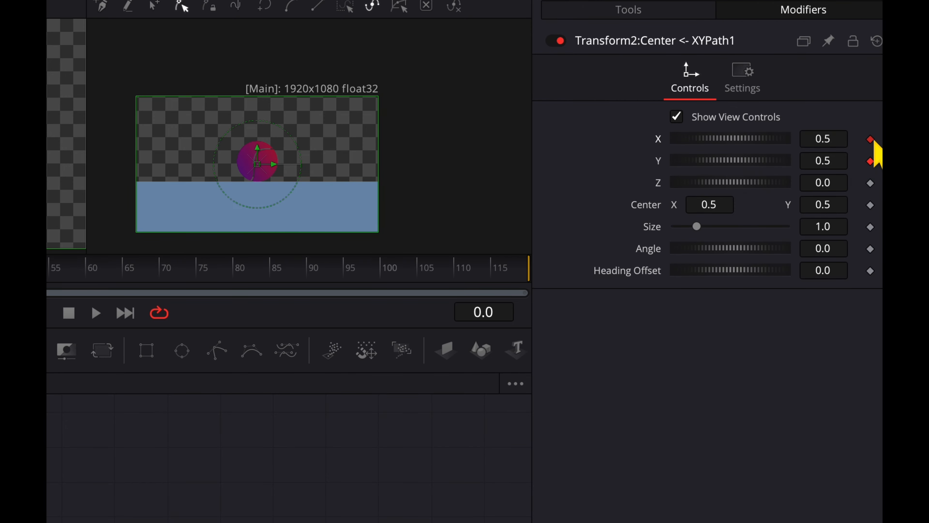
{"action": "left_click", "coordinate": [871, 162]}
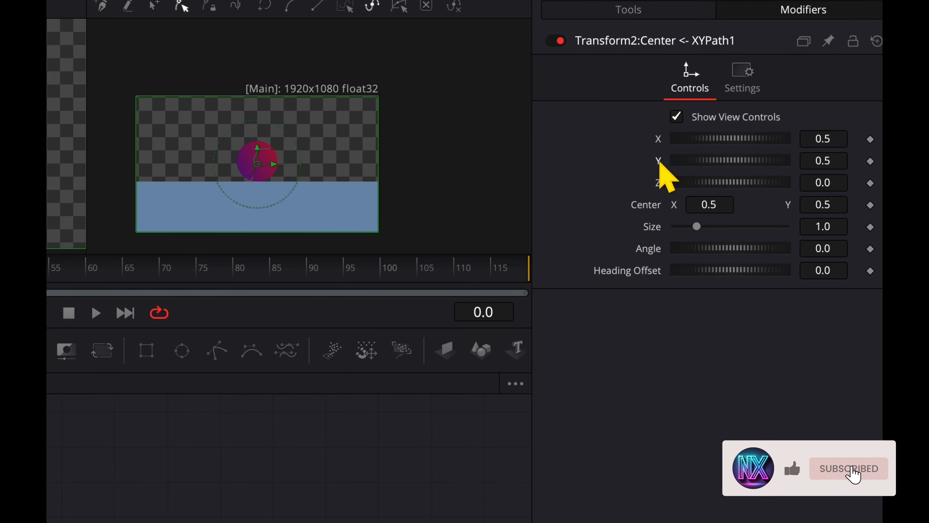
- Modify the XY Path's Y value with Anim Curves and play back the ball's vertical motion
{"action": "right_click", "coordinate": [660, 164]}
{"action": "mouse_move", "coordinate": [712, 234]}
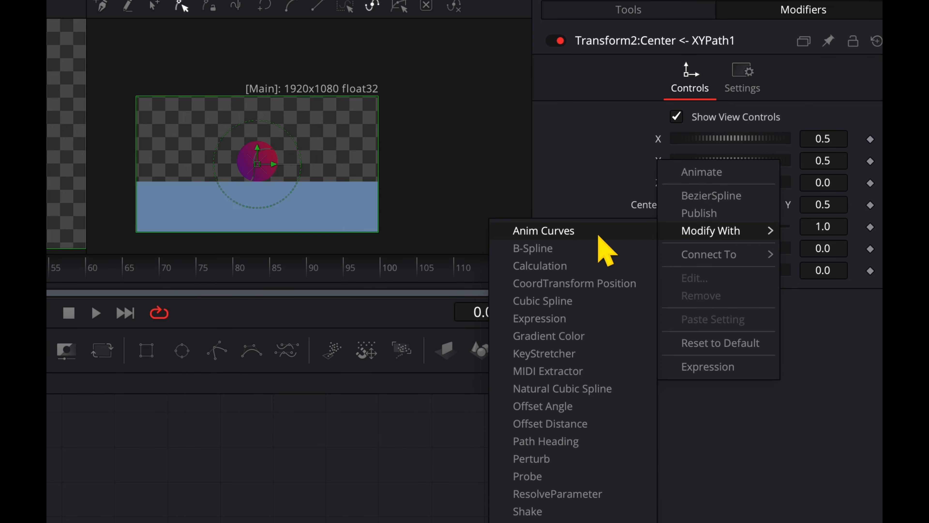
{"action": "left_click", "coordinate": [600, 232]}
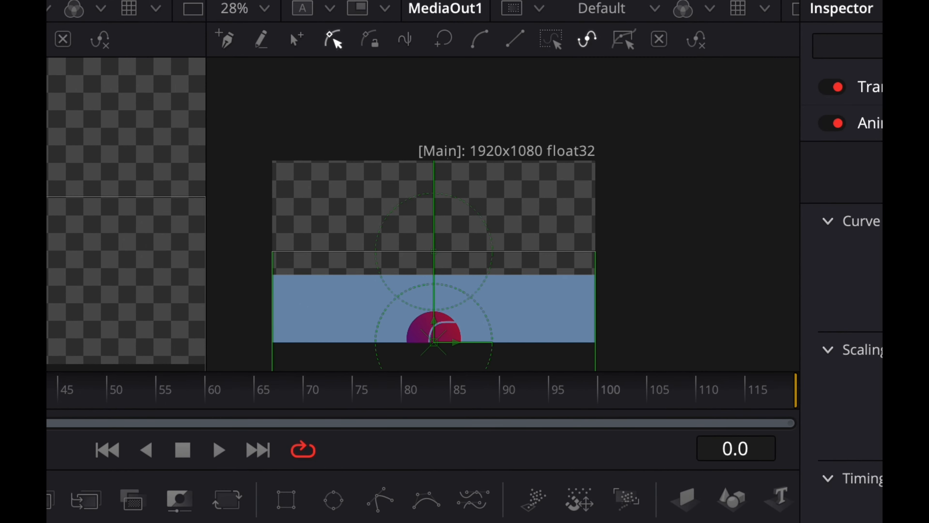
{"action": "key", "text": "space"}
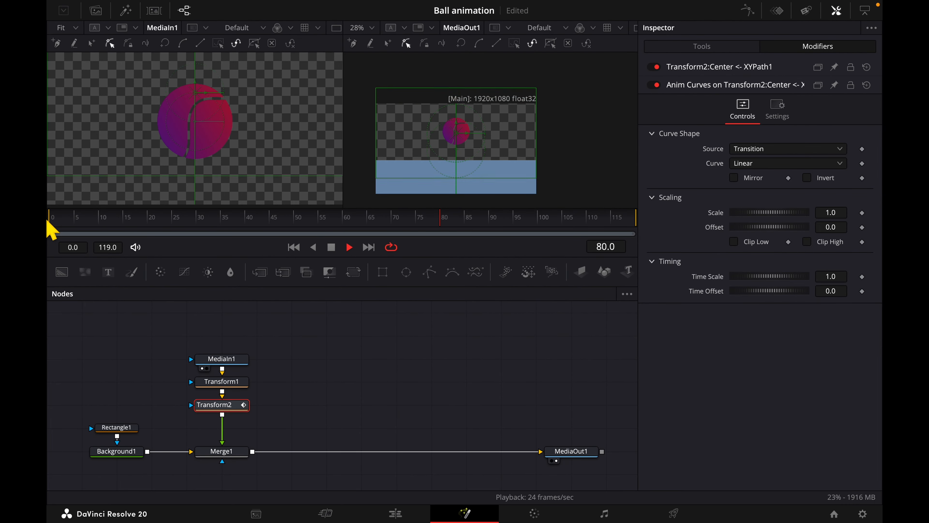
{"action": "key", "text": "space"}
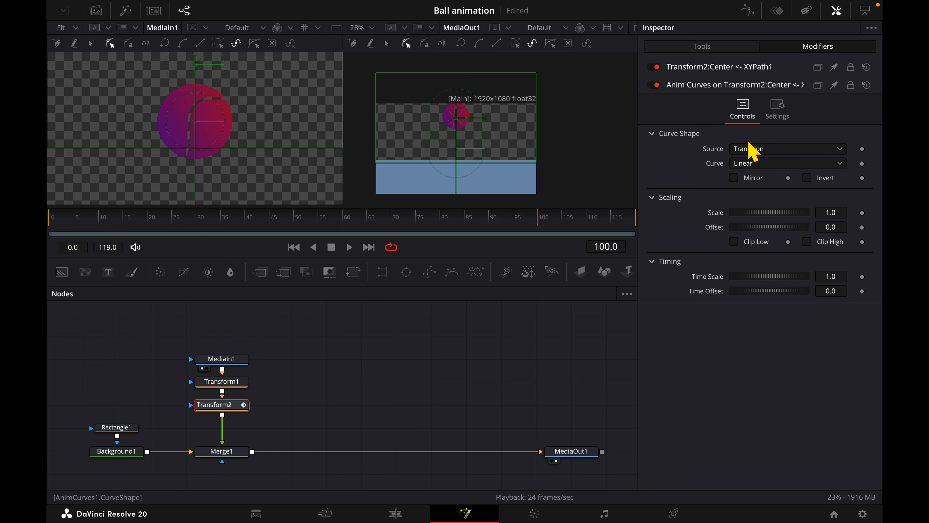
- Set the Y animation curve to Easing with Bounce as the out easing, and play back the motion
{"action": "left_click", "coordinate": [763, 166]}
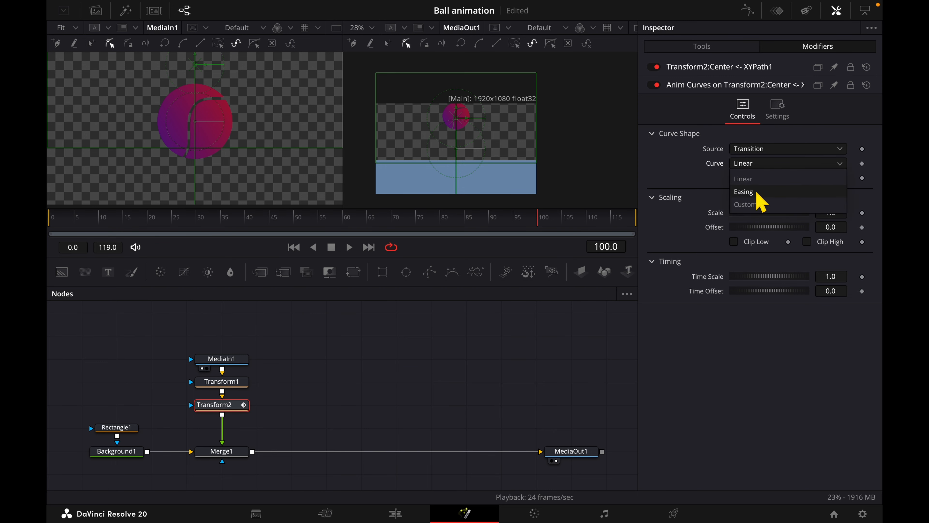
{"action": "left_click", "coordinate": [749, 192]}
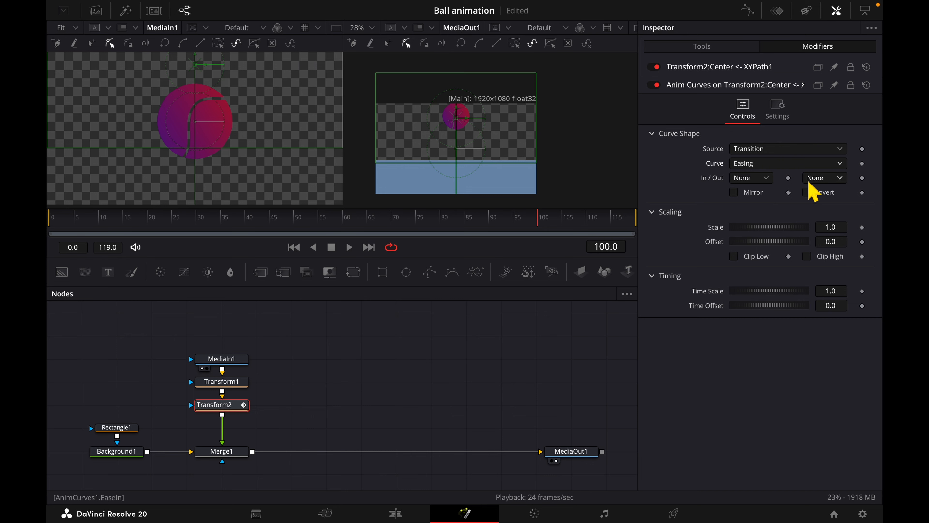
{"action": "left_click", "coordinate": [842, 179]}
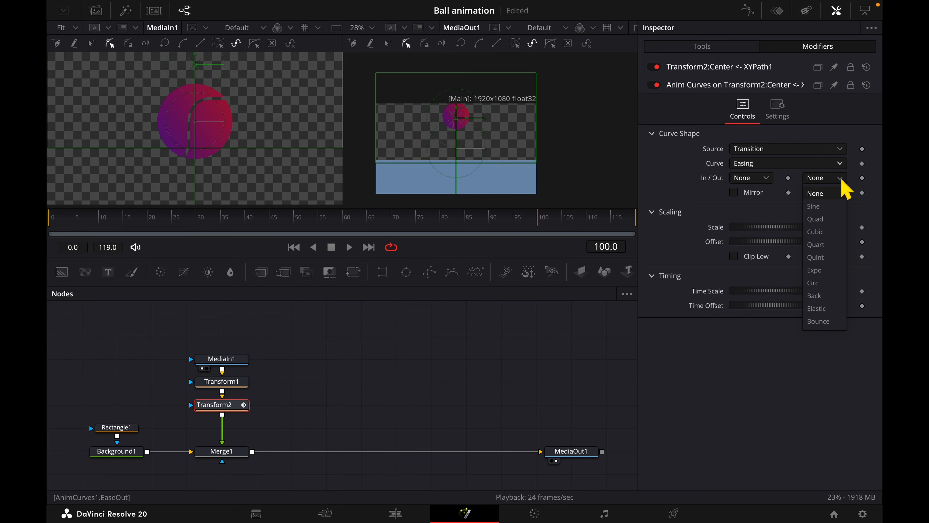
{"action": "left_click", "coordinate": [819, 322]}
{"action": "left_click", "coordinate": [63, 219]}
{"action": "key", "text": "space"}
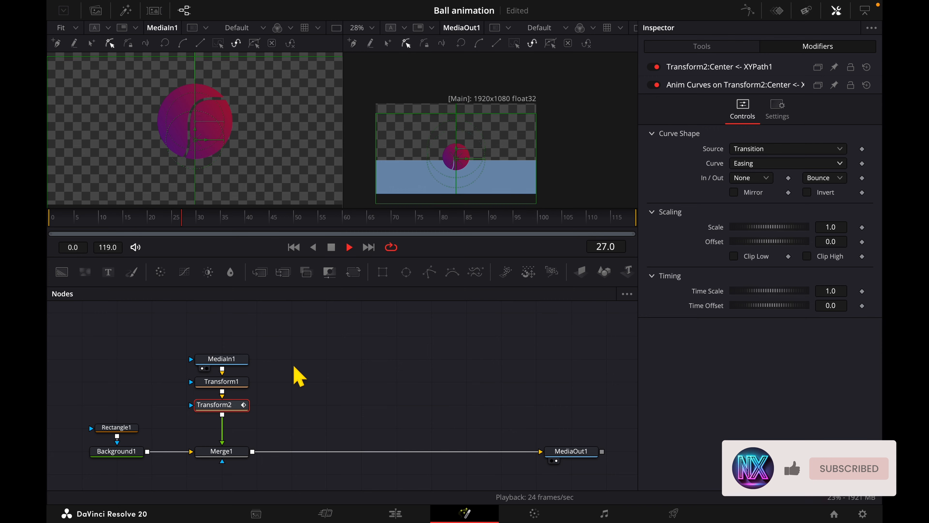
{"action": "key", "text": "space"}
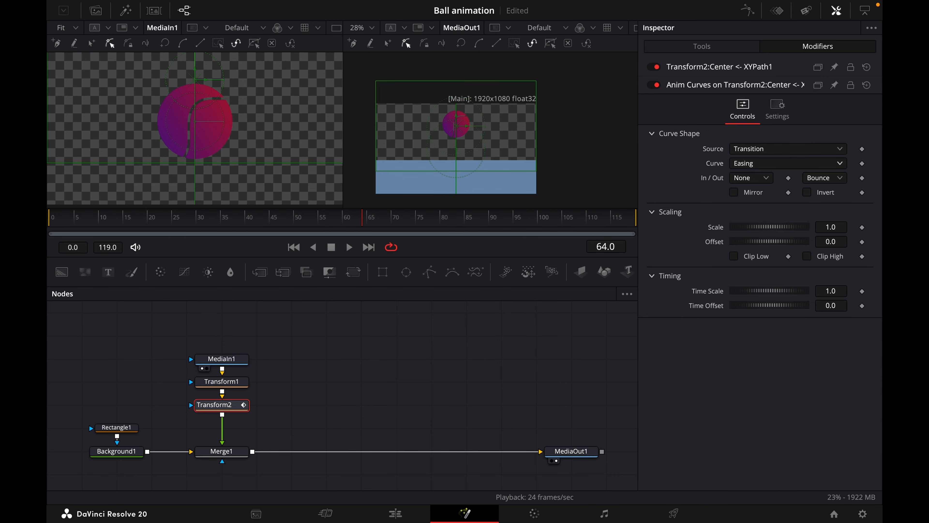
- Invert the Y bounce curve with a scaling offset of 0.5, and play back the ball's bounce
{"action": "left_click", "coordinate": [808, 194]}
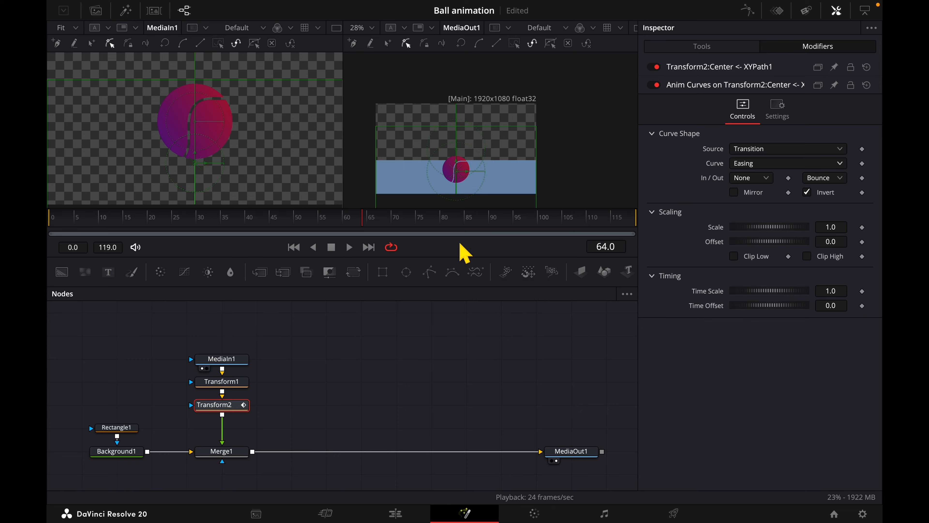
{"action": "left_click_drag", "start_coordinate": [353, 219], "coordinate": [455, 228]}
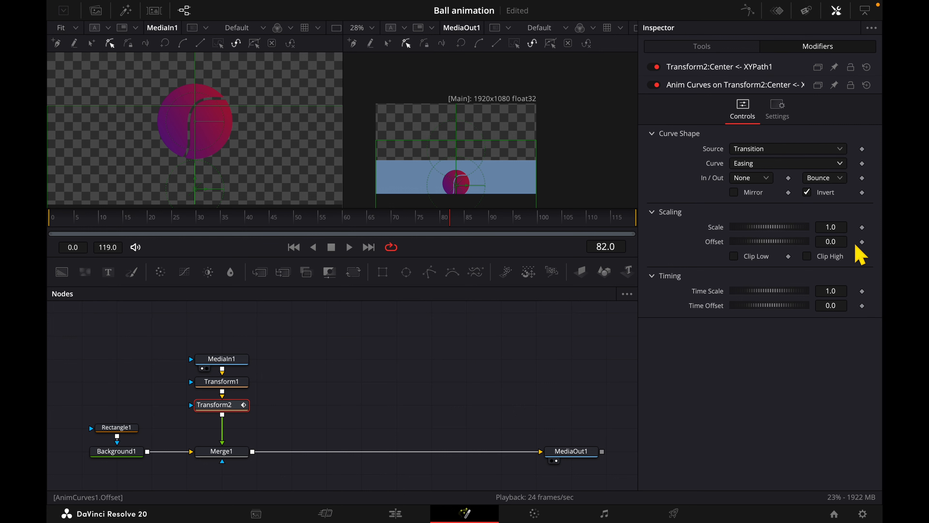
{"action": "left_click", "coordinate": [842, 243]}
{"action": "type", "text": ".5"}
{"action": "key", "text": "Tab"}
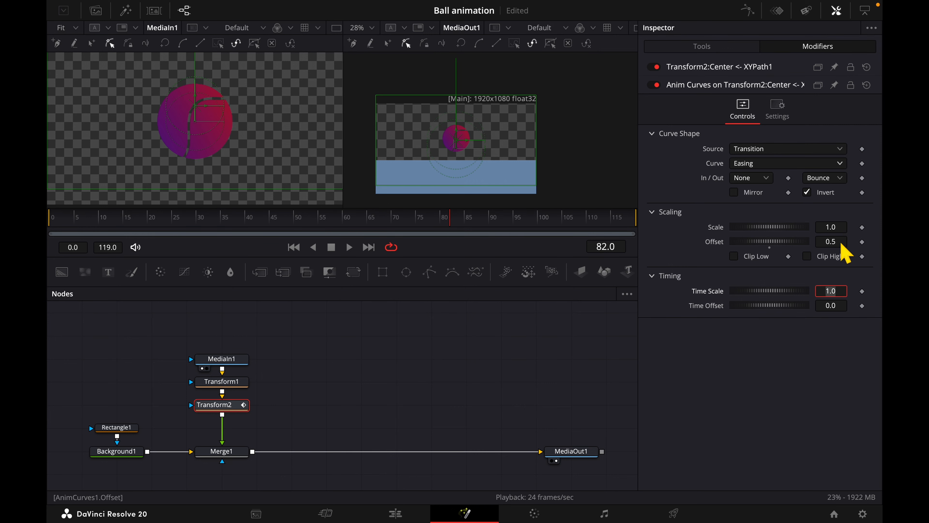
{"action": "left_click", "coordinate": [471, 344]}
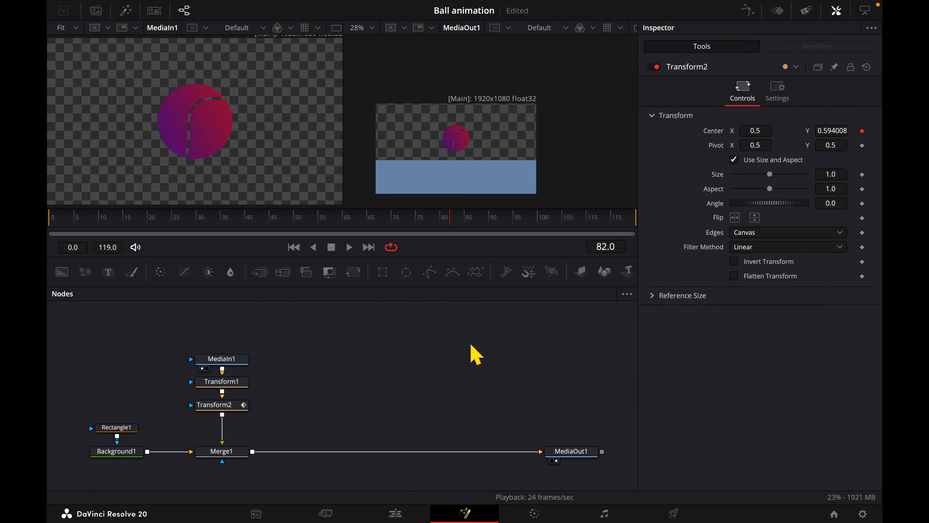
{"action": "left_click", "coordinate": [104, 223]}
{"action": "key", "text": "space"}
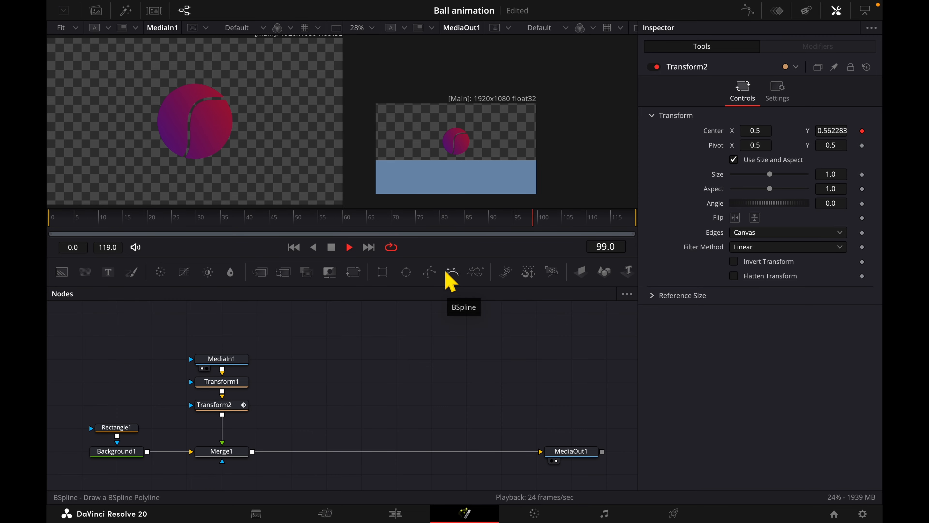
{"action": "key", "text": "space"}
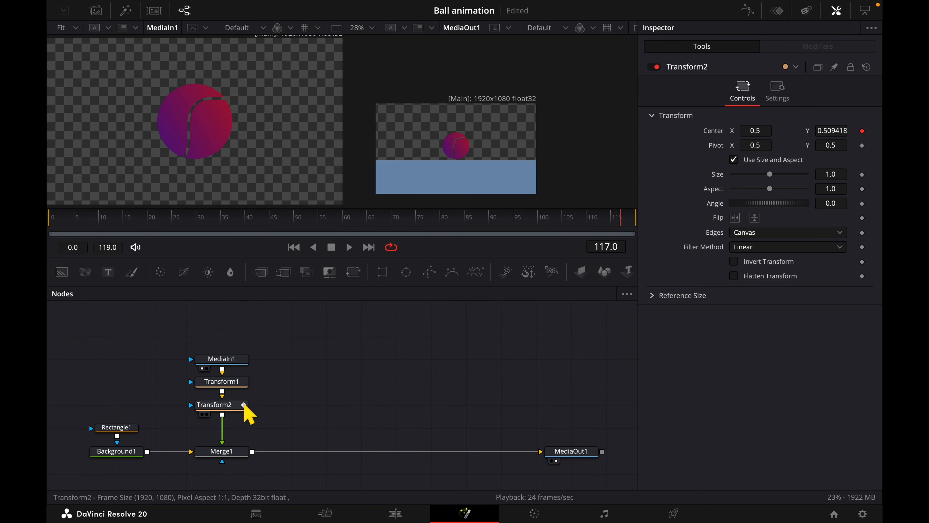
- Modify the X value of Transform2's XY Path with Anim Curves
{"action": "left_click", "coordinate": [235, 405]}
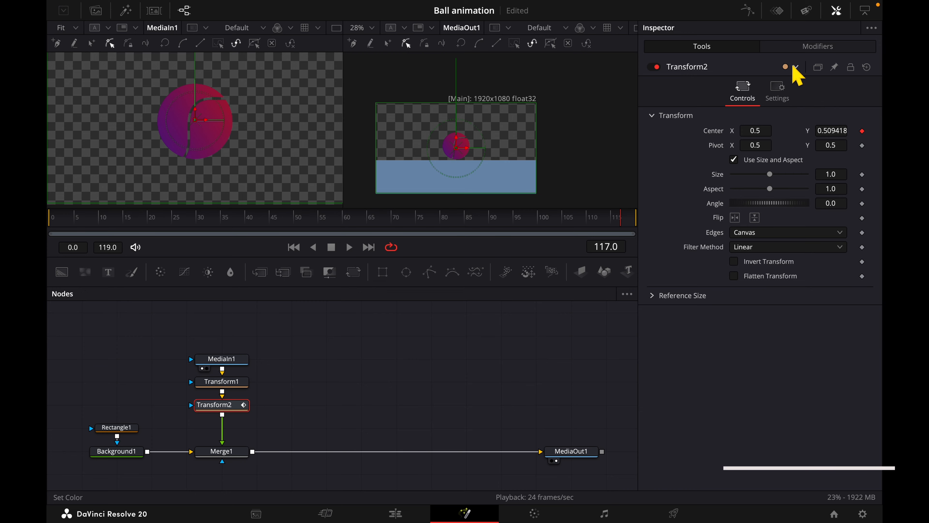
{"action": "left_click", "coordinate": [794, 47]}
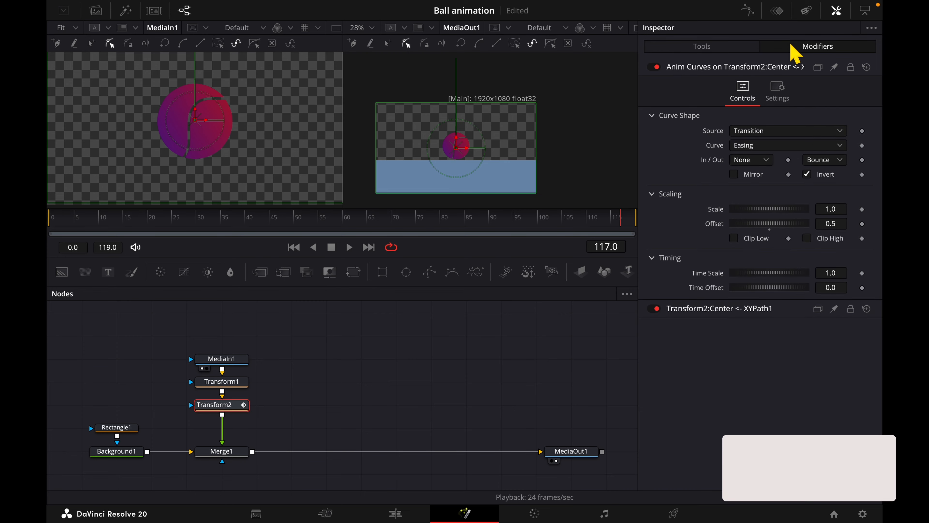
{"action": "left_click", "coordinate": [699, 309]}
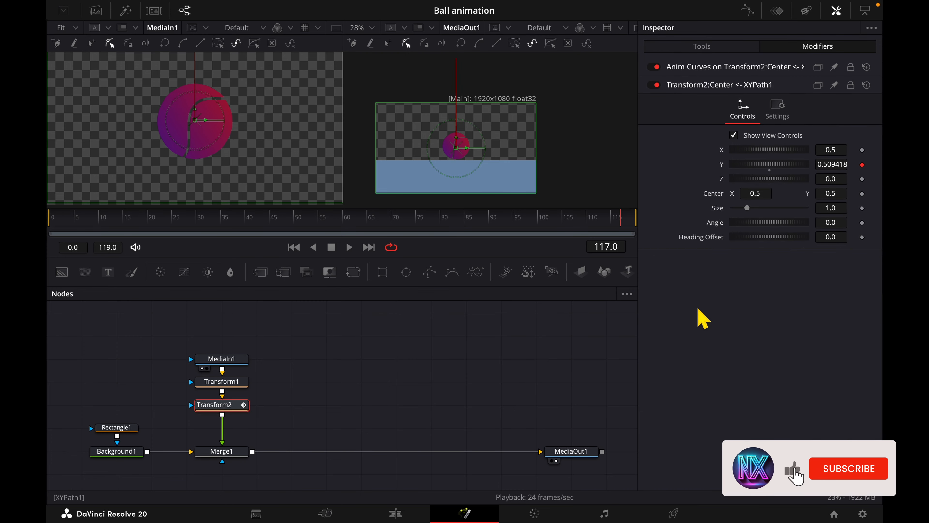
{"action": "right_click", "coordinate": [724, 154]}
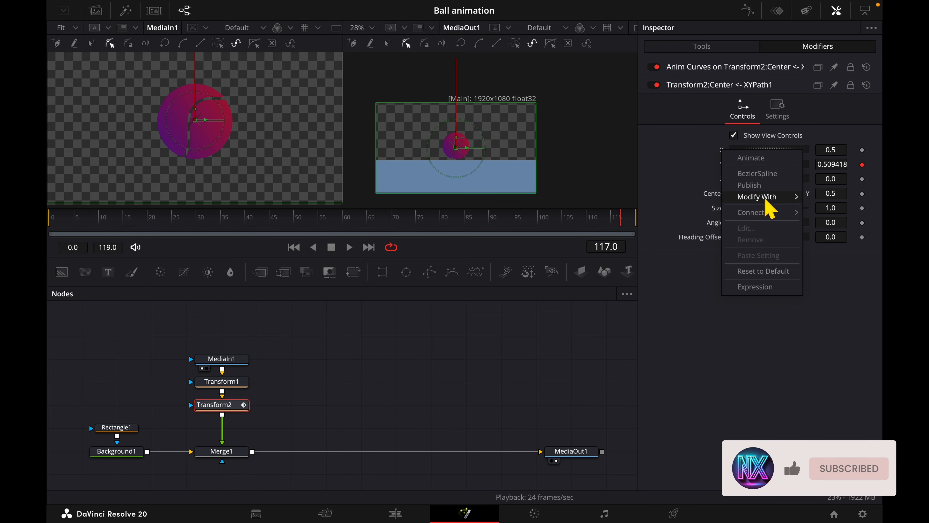
{"action": "mouse_move", "coordinate": [765, 198]}
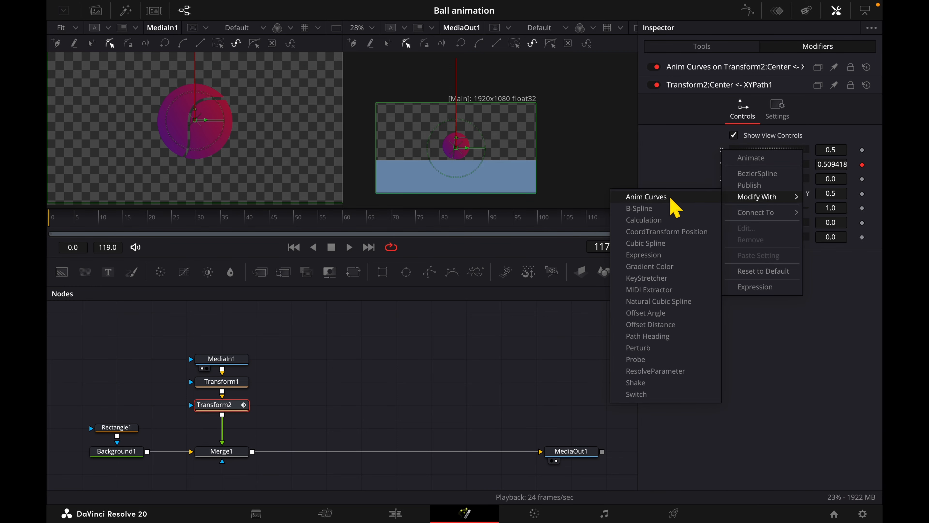
{"action": "left_click", "coordinate": [646, 197]}
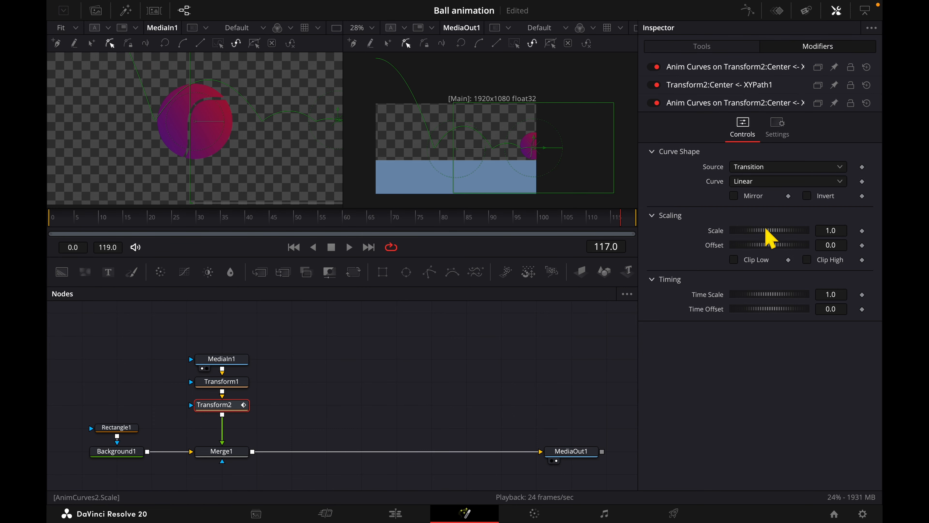
- Increase the X curve's scale to about 1.109 so the ball moves out of the frame, and play back the animation
{"action": "left_click_drag", "start_coordinate": [770, 240], "coordinate": [772, 240]}
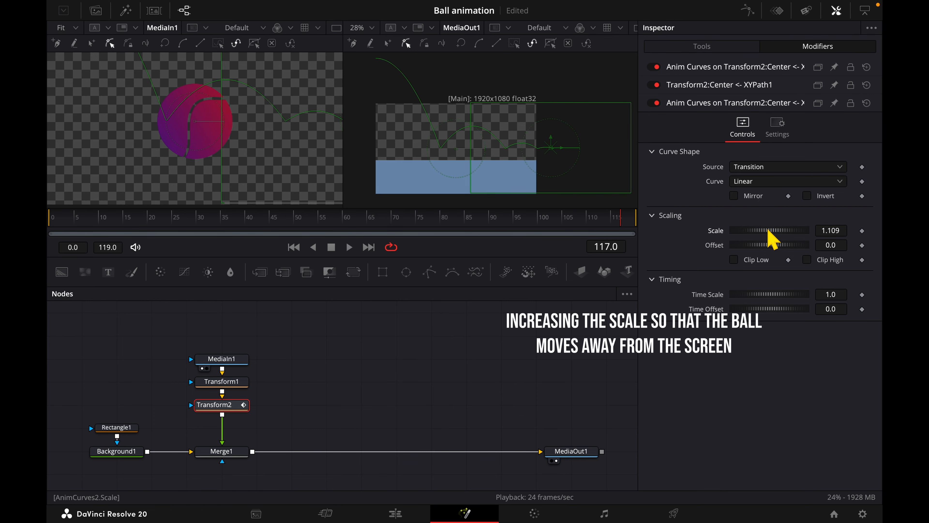
{"action": "left_click", "coordinate": [427, 321]}
{"action": "key", "text": "space"}
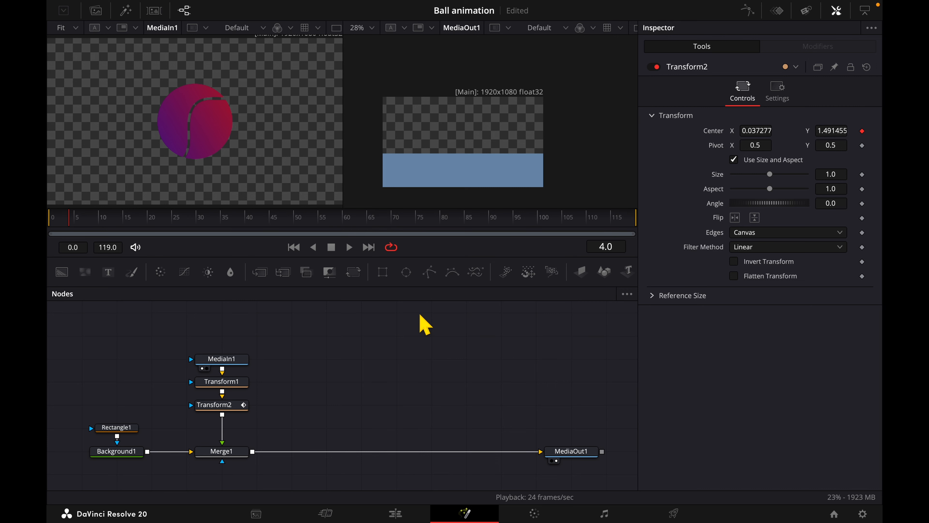
- Modify Transform1's Angle with Anim Curves
{"action": "left_click", "coordinate": [236, 383]}
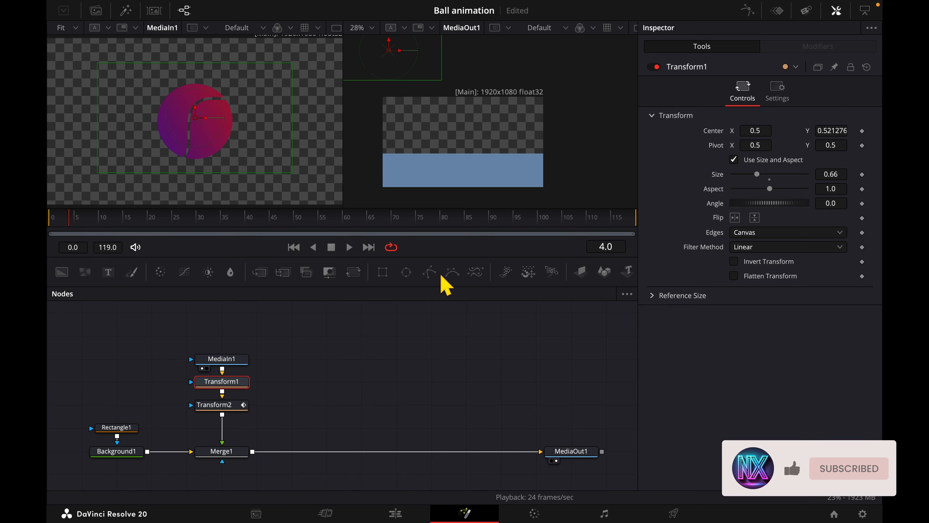
{"action": "right_click", "coordinate": [719, 214]}
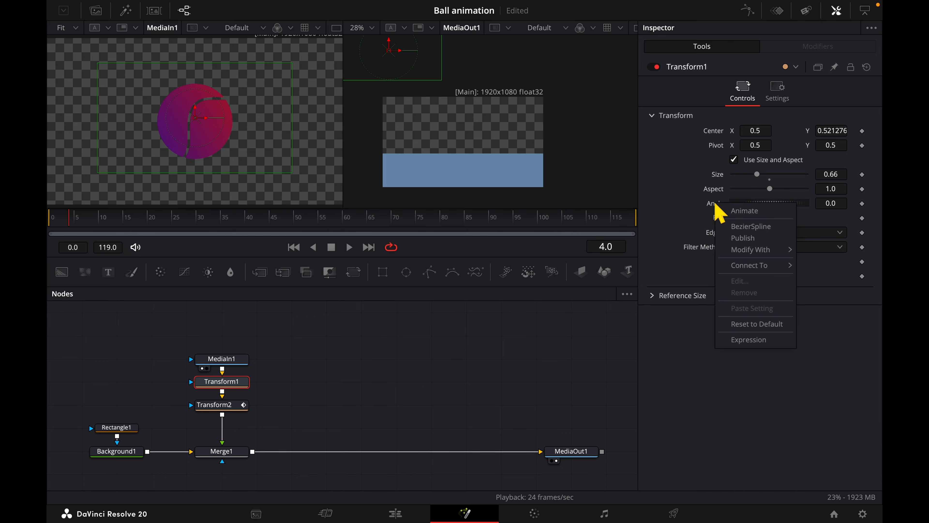
{"action": "mouse_move", "coordinate": [748, 250]}
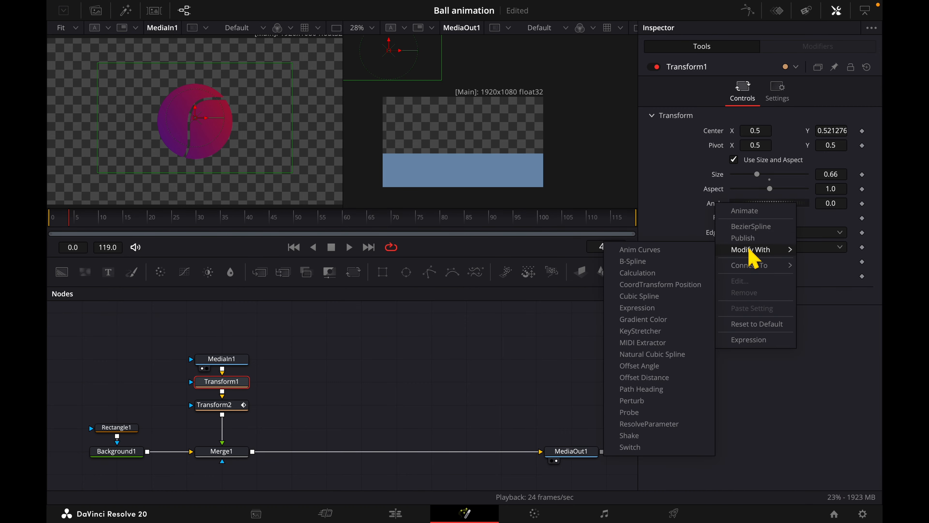
{"action": "left_click", "coordinate": [665, 248]}
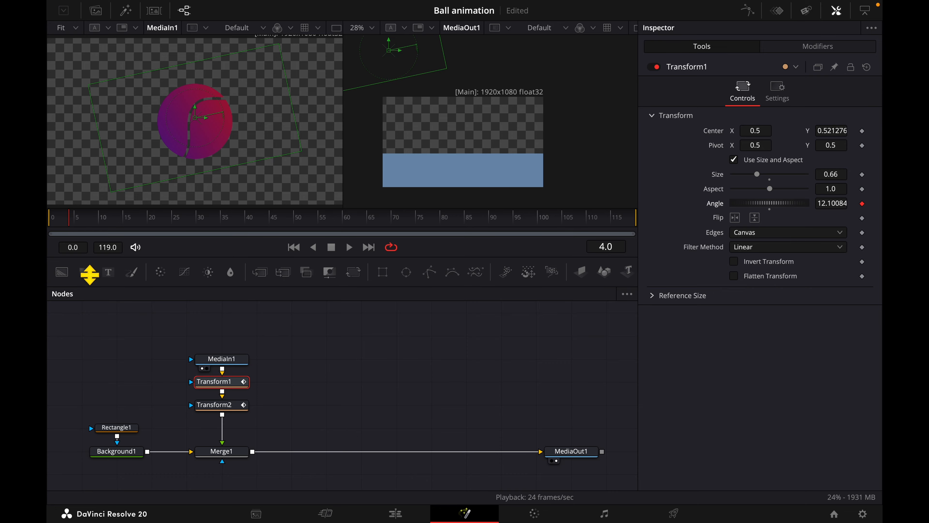
- Play back the rotation, set the scale of Transform1's Angle curve to -360 to reverse the spin, and replay the animation
{"action": "left_click", "coordinate": [57, 218]}
{"action": "key", "text": "space"}
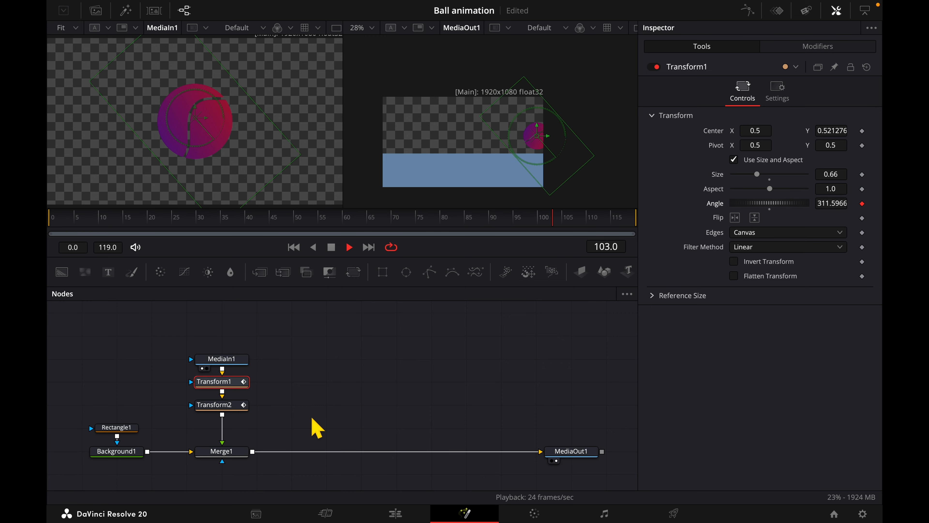
{"action": "left_click", "coordinate": [828, 48]}
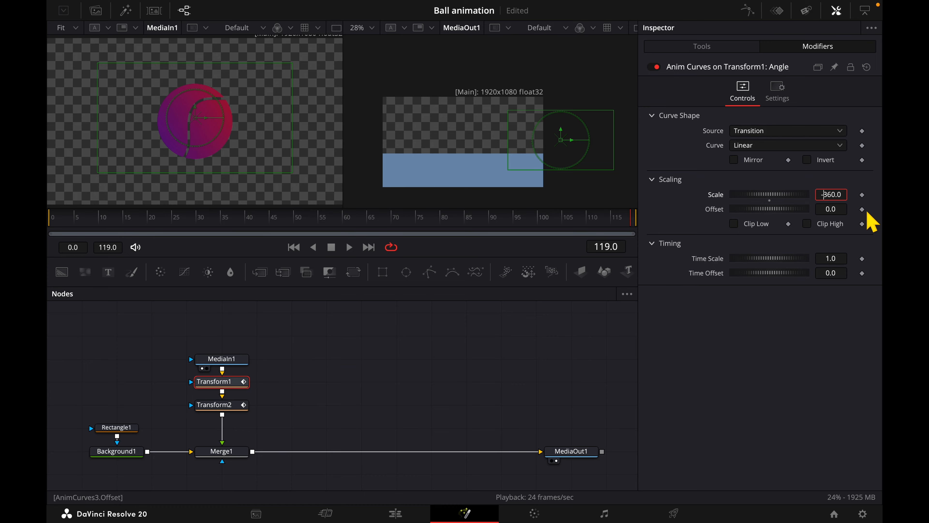
{"action": "left_click", "coordinate": [53, 225]}
{"action": "key", "text": "space"}
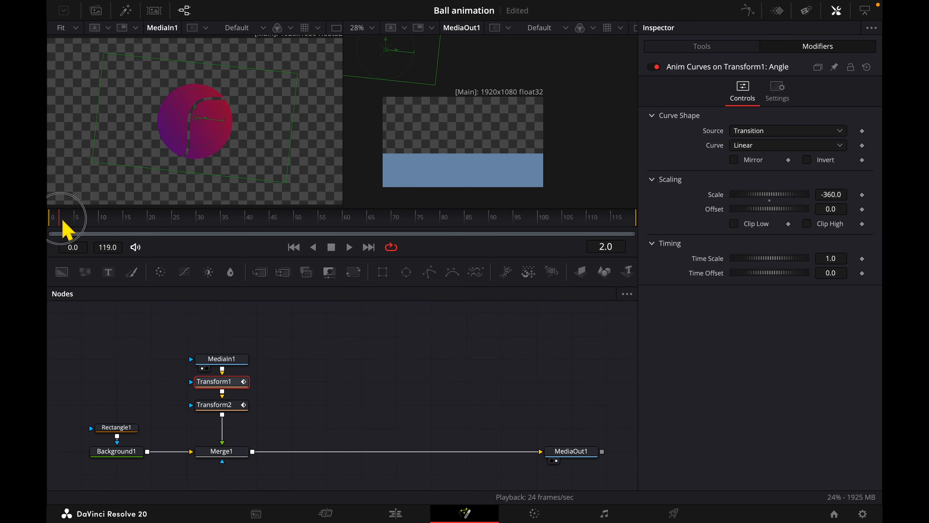
{"action": "left_click", "coordinate": [345, 347]}
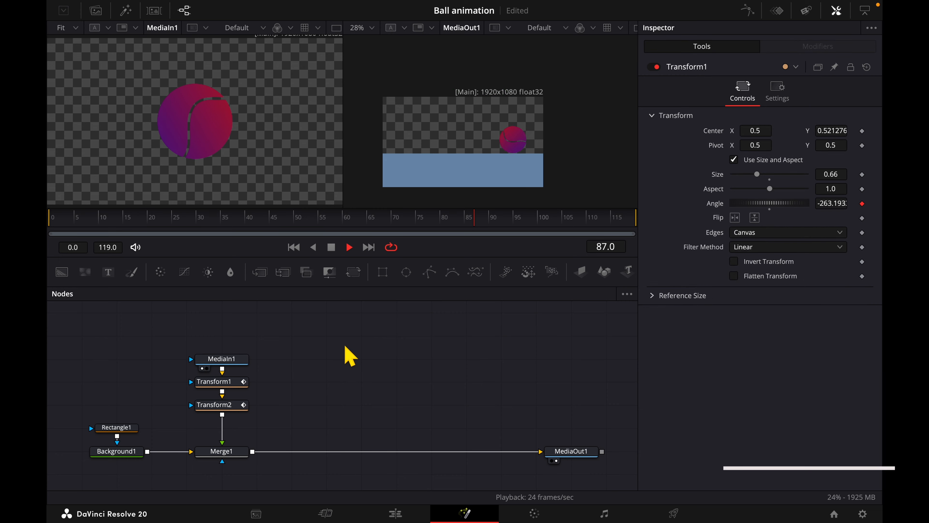
{"action": "key", "text": "space"}
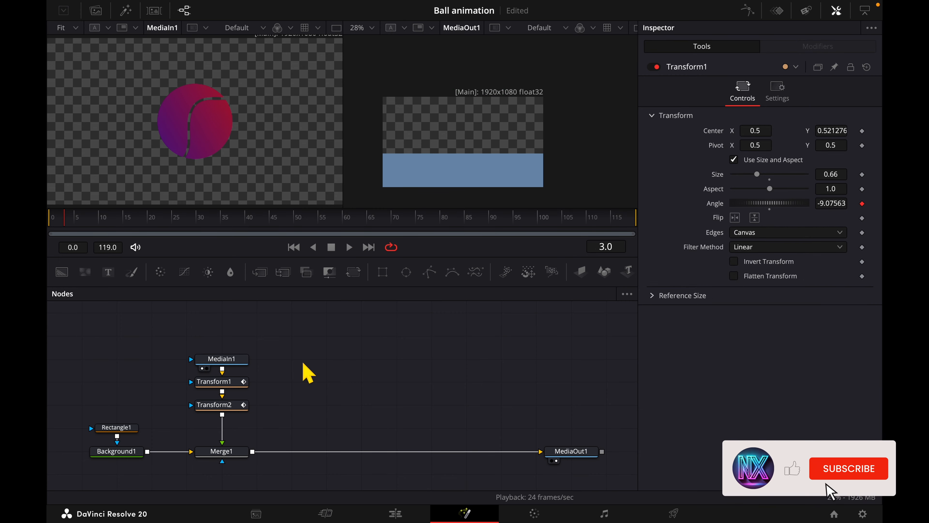
- Enable Motion Blur on Transform1 with a quality of 10
{"action": "left_click", "coordinate": [222, 384]}
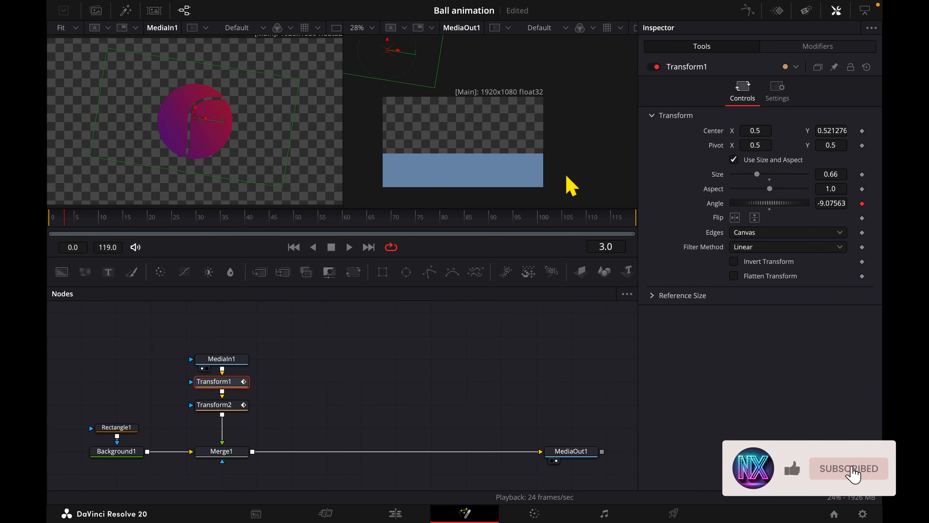
{"action": "left_click", "coordinate": [818, 50]}
{"action": "left_click", "coordinate": [740, 50]}
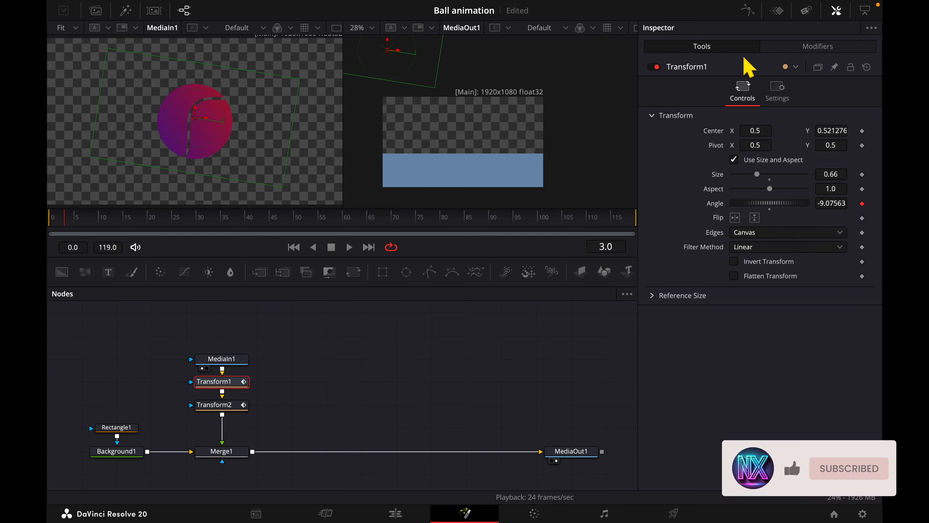
{"action": "left_click", "coordinate": [778, 90]}
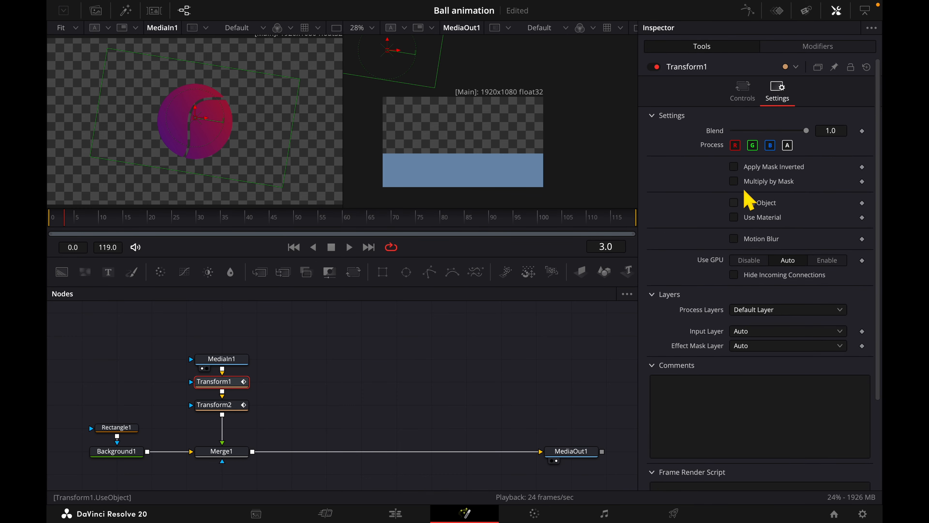
{"action": "left_click", "coordinate": [734, 238]}
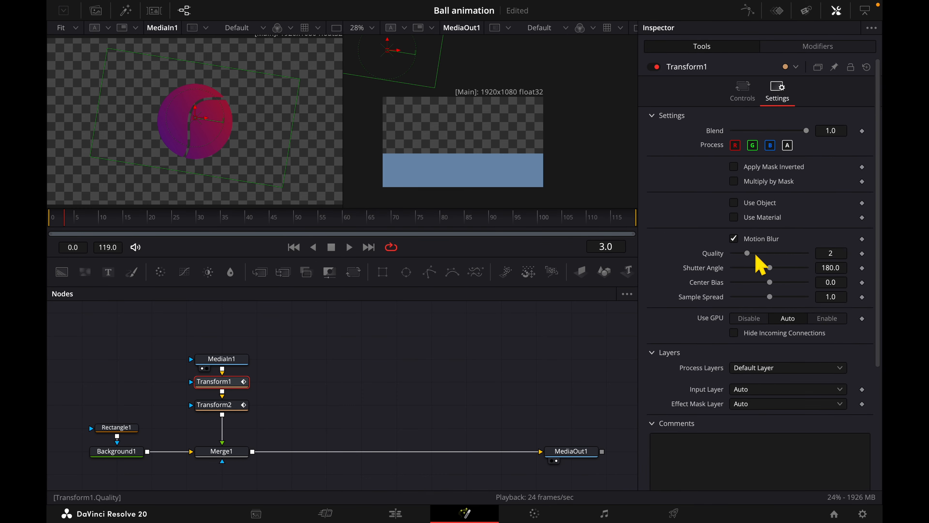
{"action": "left_click_drag", "start_coordinate": [748, 253], "coordinate": [807, 253]}
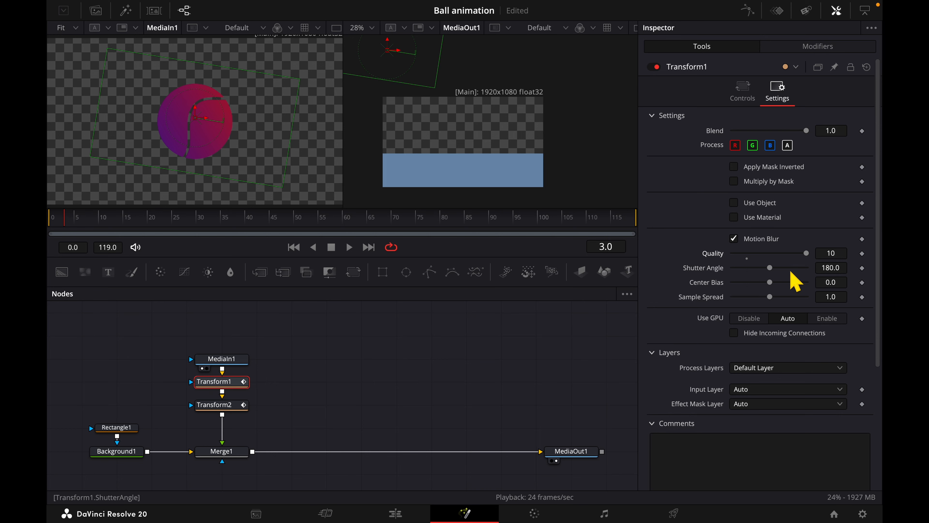
- Enable Motion Blur on Transform2 with a quality of 10 and a shutter angle of 360
{"action": "left_click", "coordinate": [226, 406]}
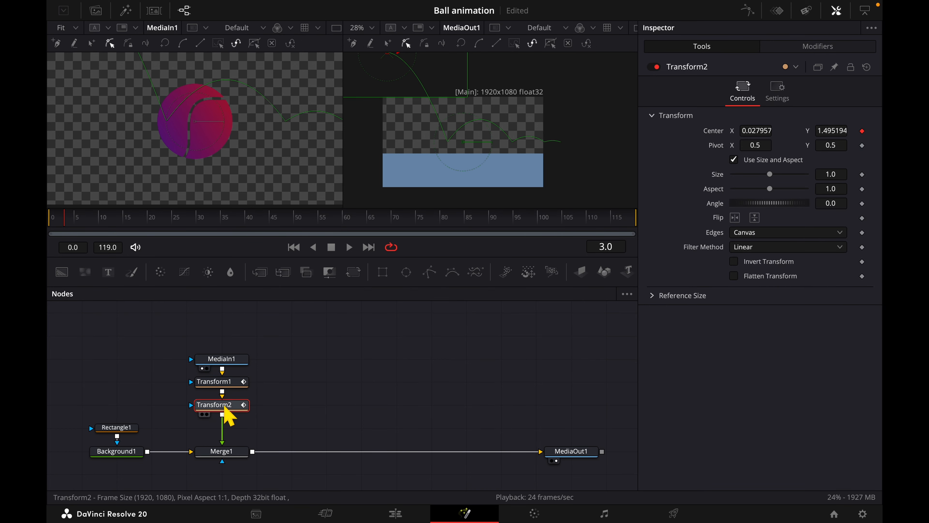
{"action": "left_click", "coordinate": [778, 91]}
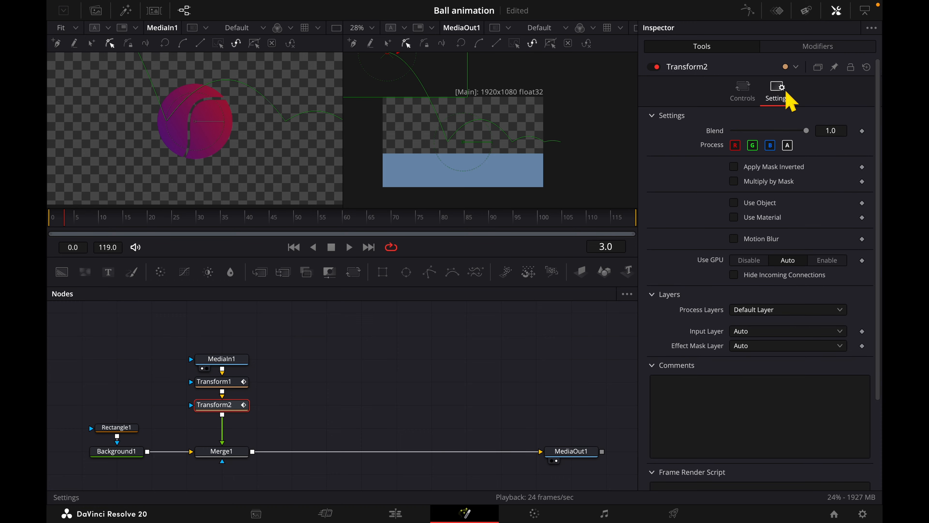
{"action": "left_click", "coordinate": [735, 238]}
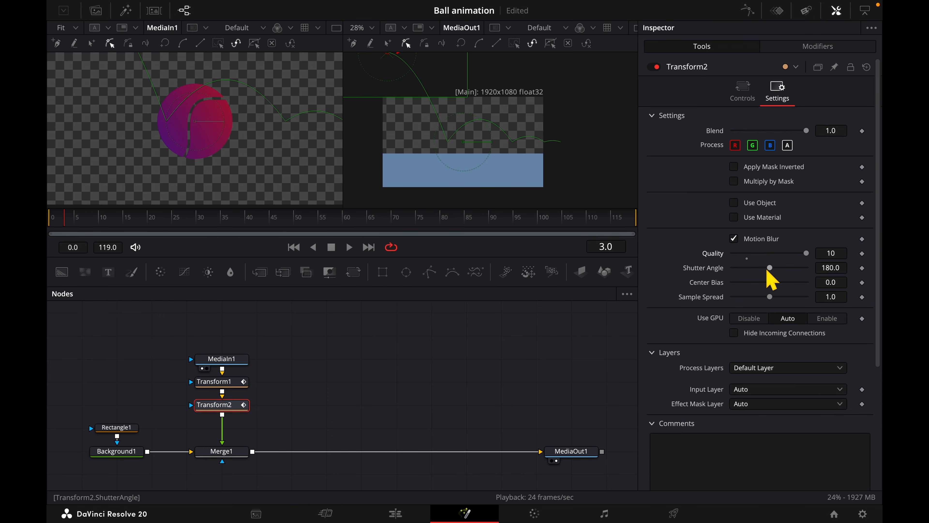
{"action": "left_click_drag", "start_coordinate": [770, 268], "coordinate": [848, 265]}
{"action": "left_click", "coordinate": [567, 348]}
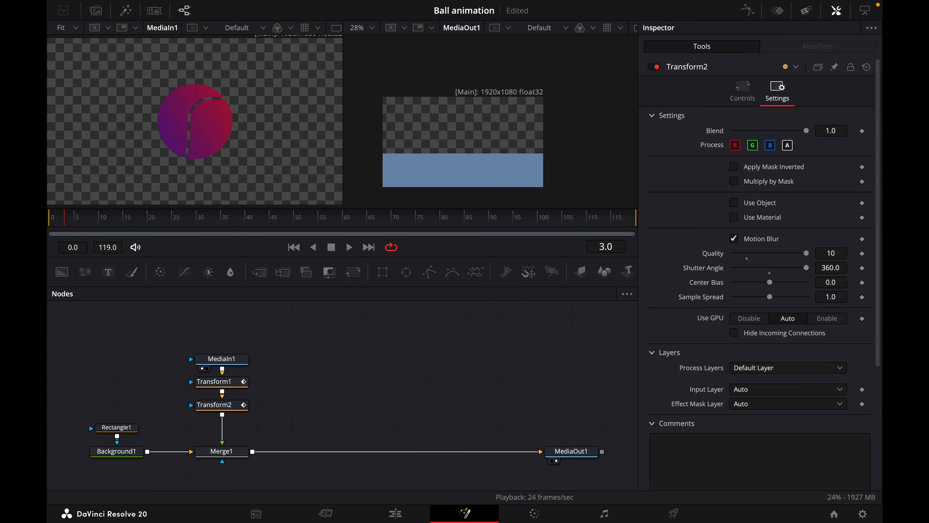
- Switch to the Edit page and set the render cache mode to Smart
{"action": "left_click", "coordinate": [395, 513]}
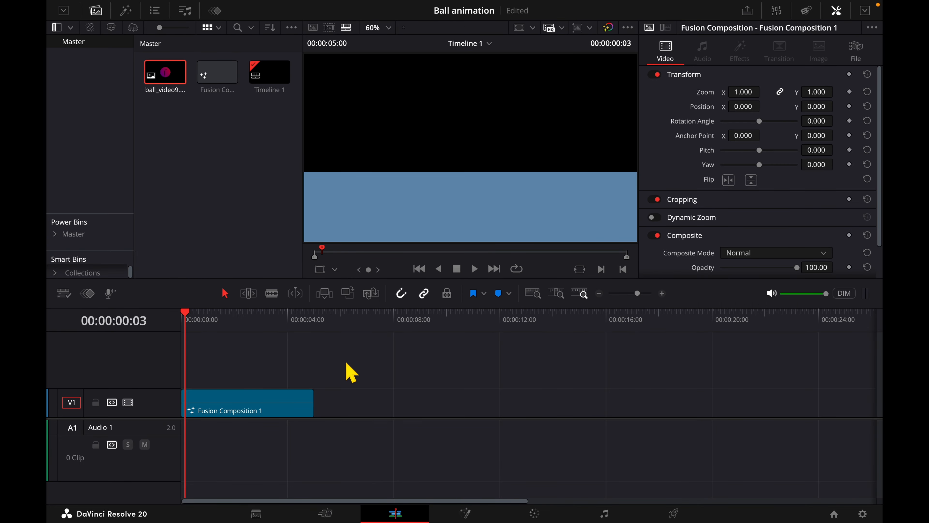
{"action": "mouse_move", "coordinate": [320, 5]}
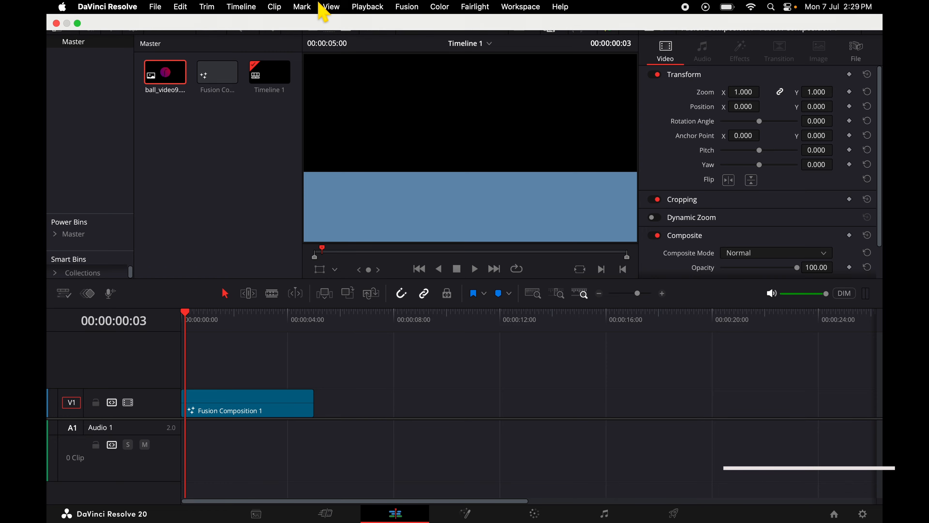
{"action": "left_click", "coordinate": [370, 7]}
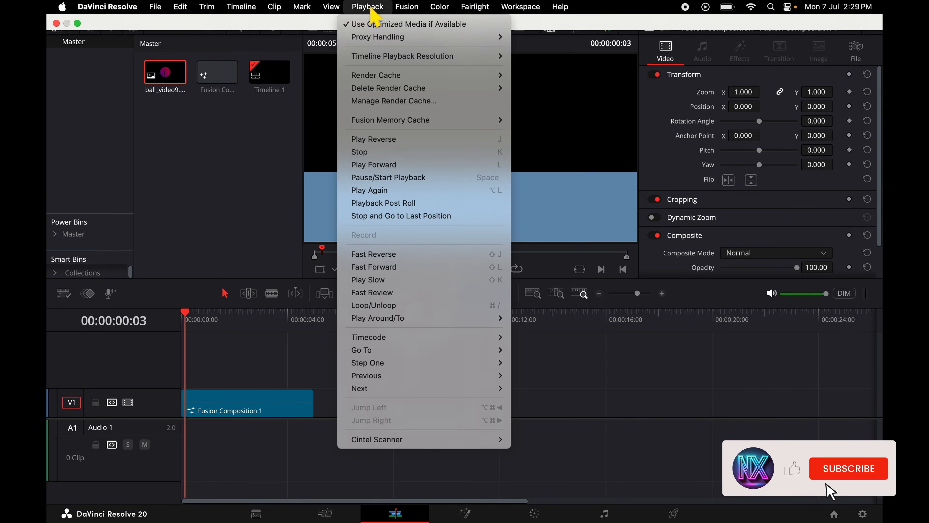
{"action": "mouse_move", "coordinate": [443, 87]}
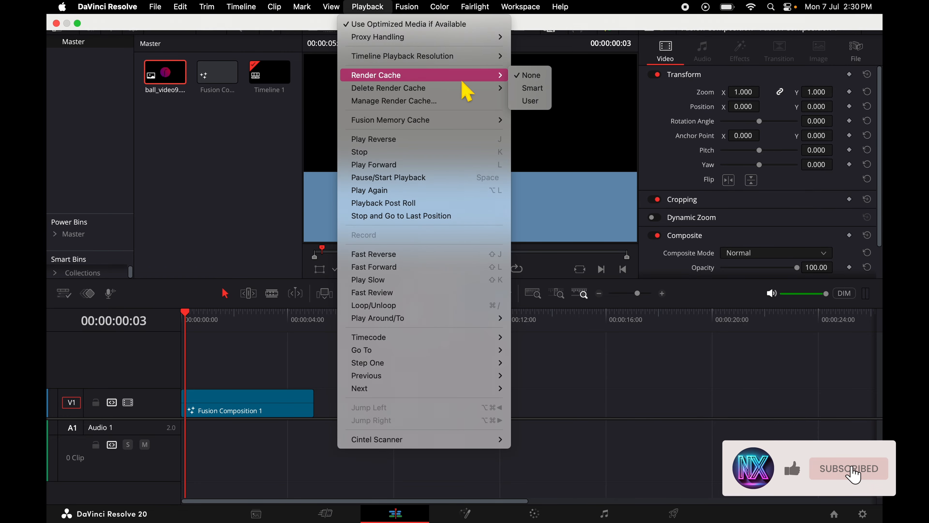
{"action": "left_click", "coordinate": [532, 89]}
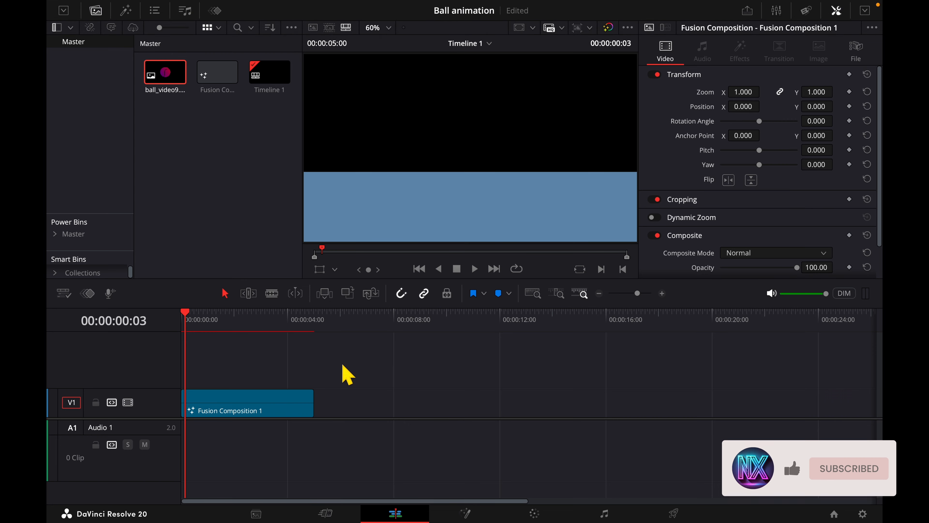
- Scrub through the cached Fusion composition on the timeline and play it back from the start
{"action": "left_click_drag", "start_coordinate": [192, 315], "coordinate": [212, 315]}
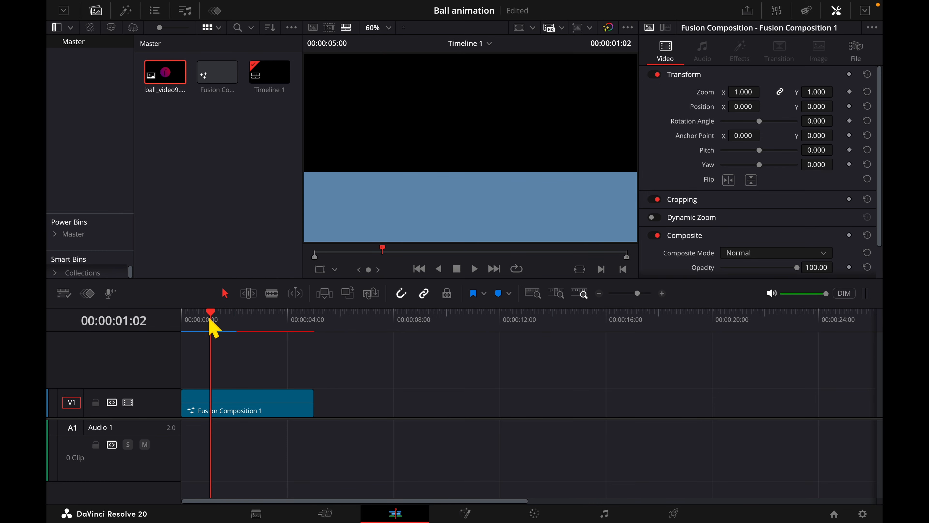
{"action": "left_click_drag", "start_coordinate": [211, 317], "coordinate": [202, 317]}
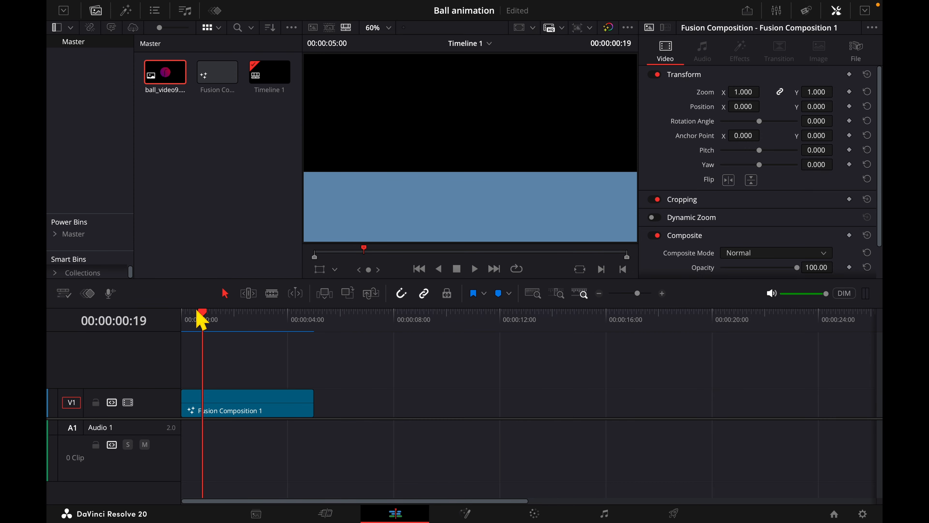
{"action": "left_click_drag", "start_coordinate": [203, 318], "coordinate": [156, 337]}
{"action": "key", "text": "space"}
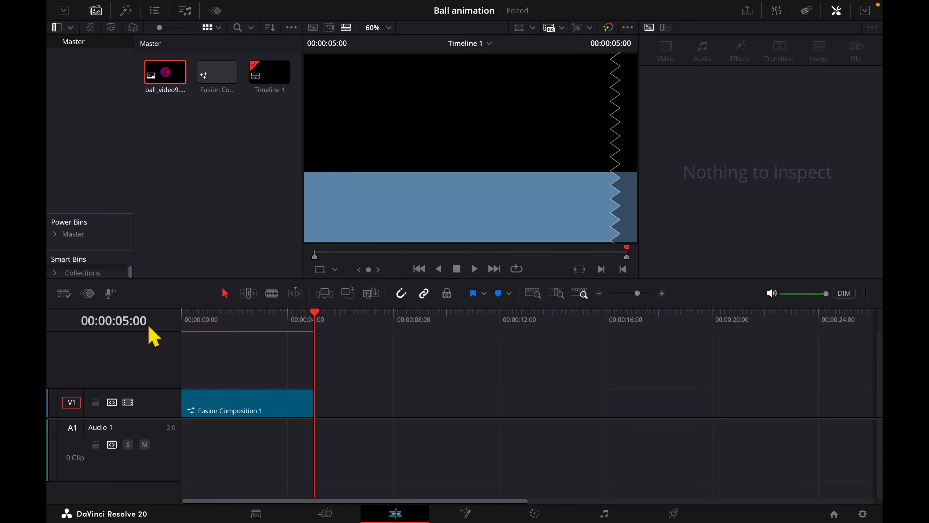
- Return to the start of the timeline and play the ball animation in full-screen view
{"action": "left_click", "coordinate": [180, 320]}
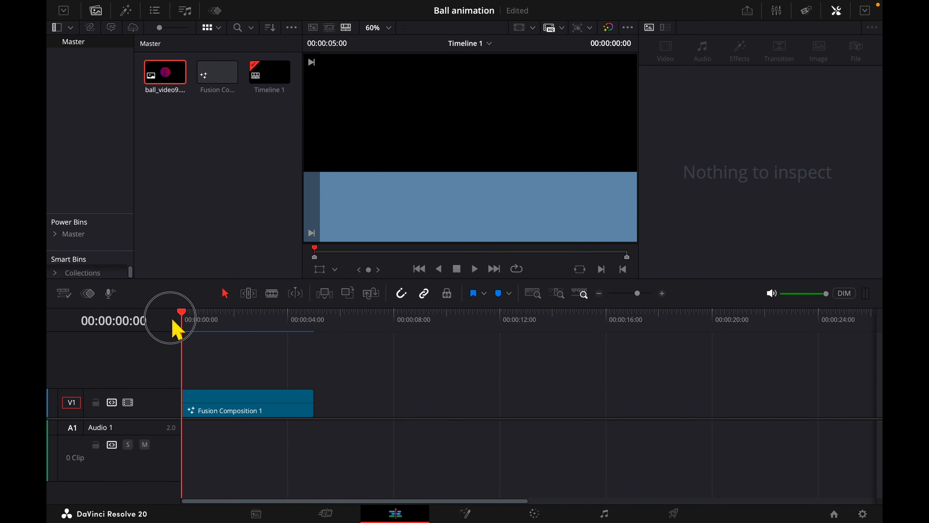
{"action": "key", "text": "space"}
{"action": "left_click_drag", "start_coordinate": [189, 311], "coordinate": [129, 325]}
{"action": "key", "text": "super+f"}
{"action": "key", "text": "space"}
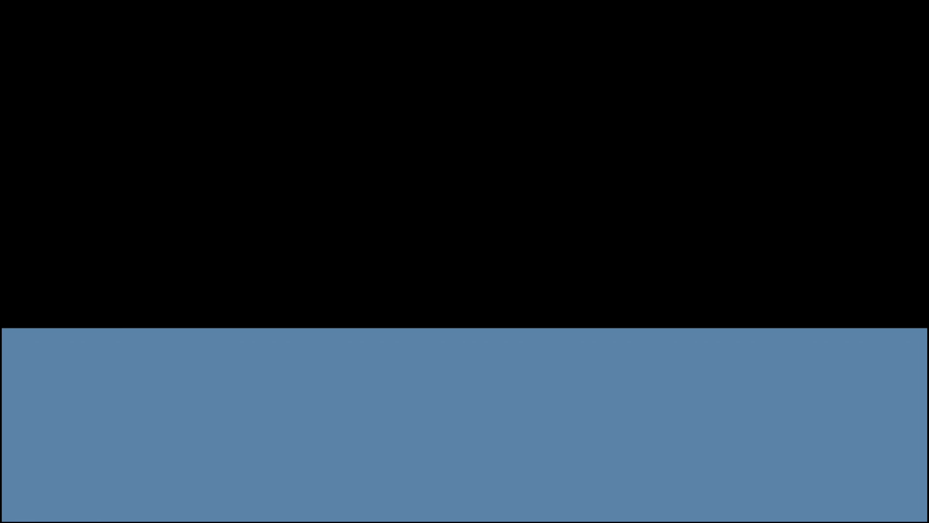